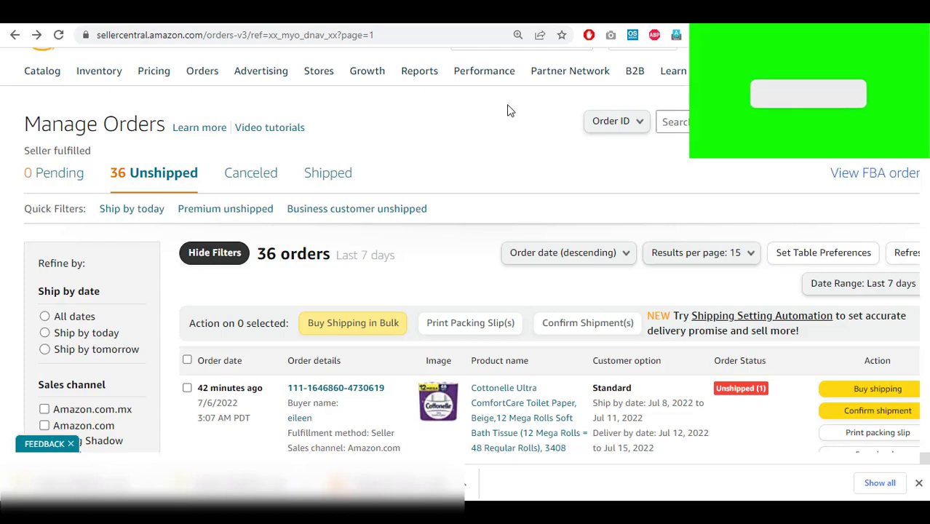
# Step: Reload Manage Orders and open the shipment confirmation for the unshipped order placed 7/3/2022 at 5:57 PM PDT
pyautogui.moveTo(203, 76)
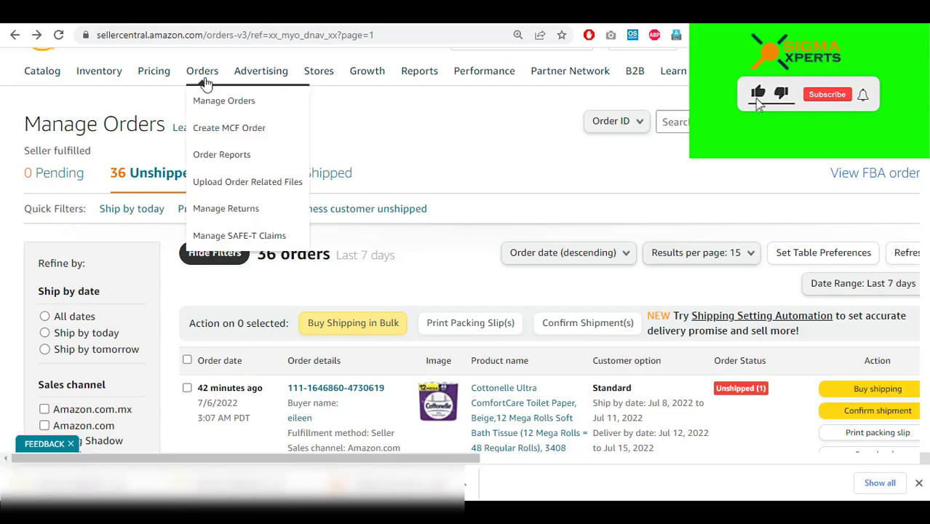
pyautogui.click(229, 109)
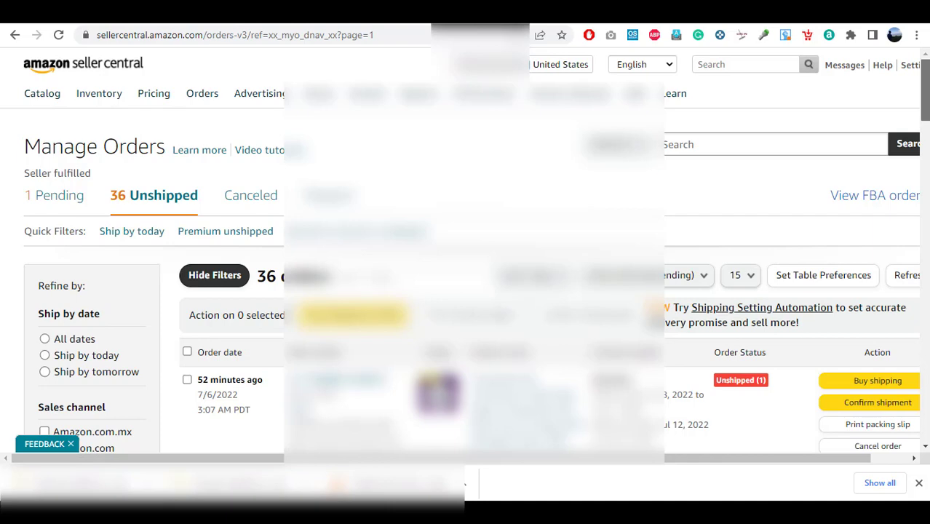
pyautogui.scroll(-3, 465, 247)
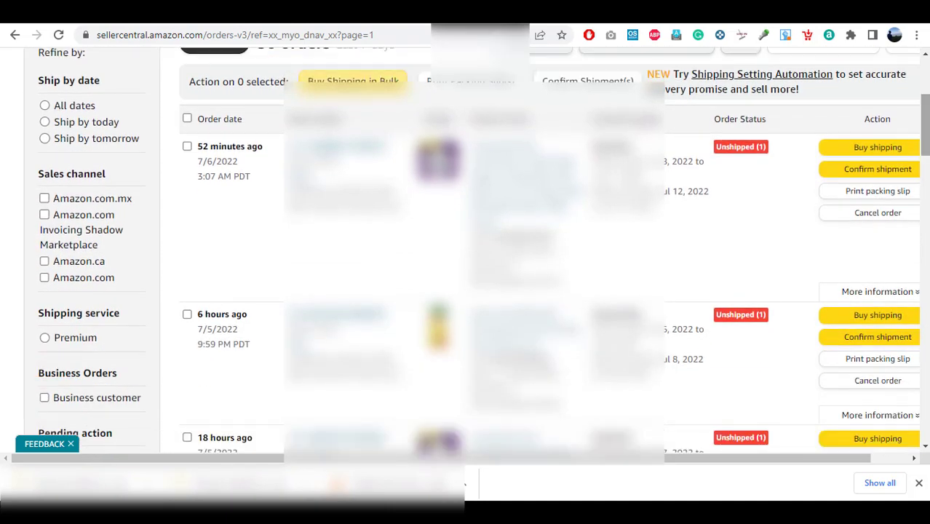
pyautogui.scroll(-5, 926, 113)
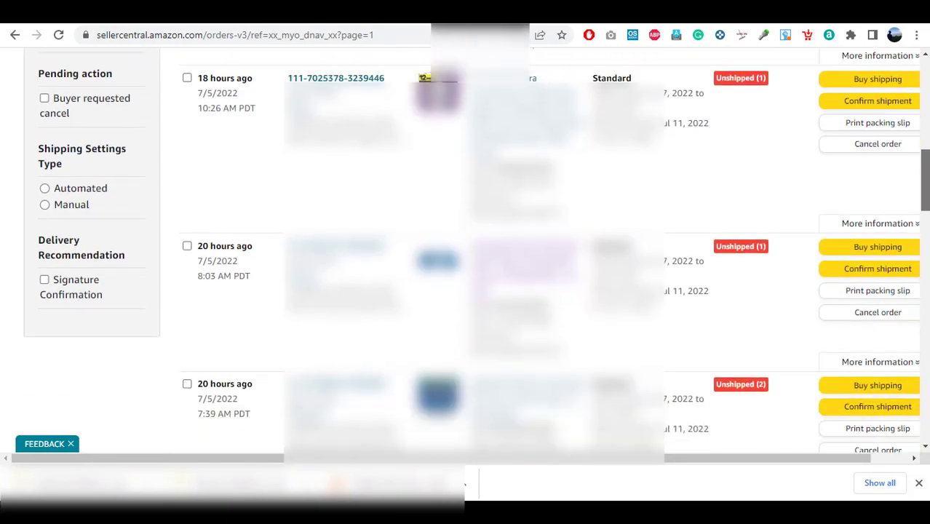
pyautogui.scroll(-6, 466, 248)
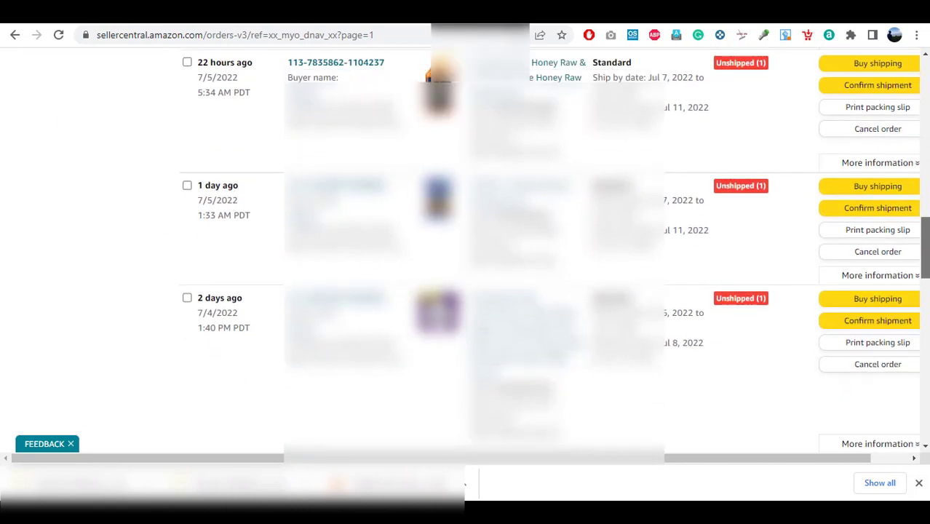
pyautogui.scroll(-1, 224, 186)
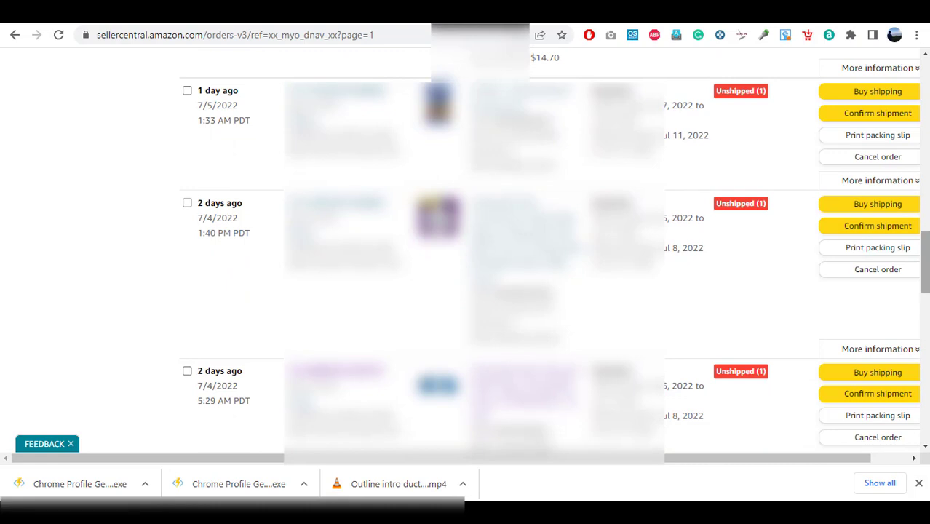
pyautogui.moveTo(926, 255); pyautogui.dragTo(926, 343)
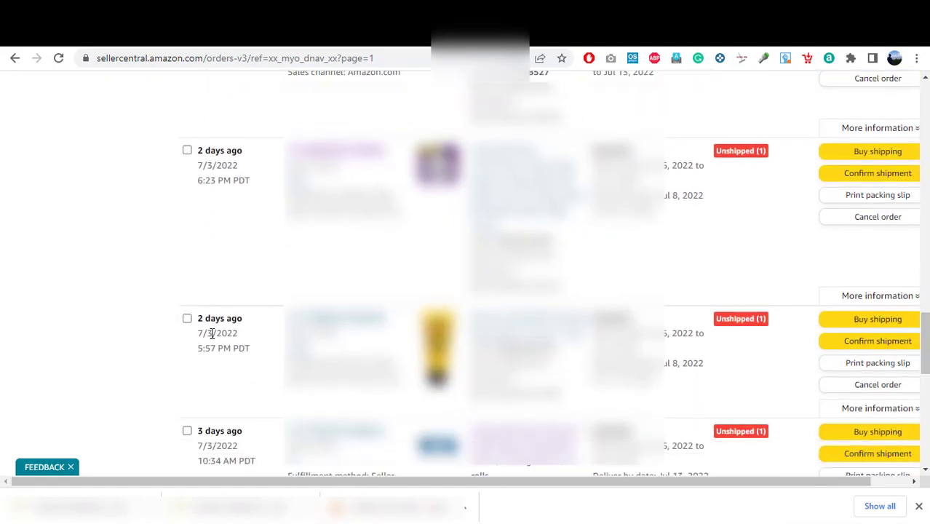
pyautogui.click(867, 344)
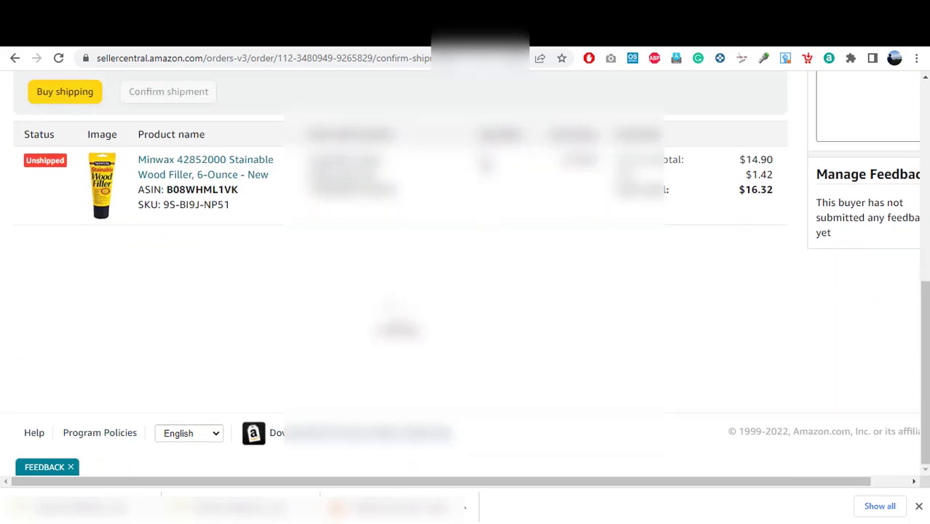
# Step: Copy the supplier order number from the order's Seller Notes
pyautogui.moveTo(925, 300); pyautogui.dragTo(924, 114)
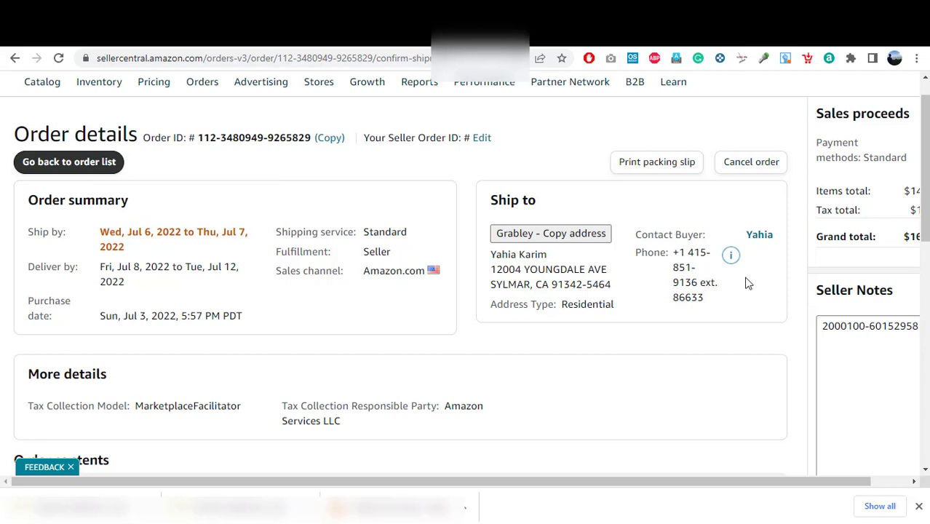
pyautogui.tripleClick(871, 326)
pyautogui.hotkey('ctrl', 'c')
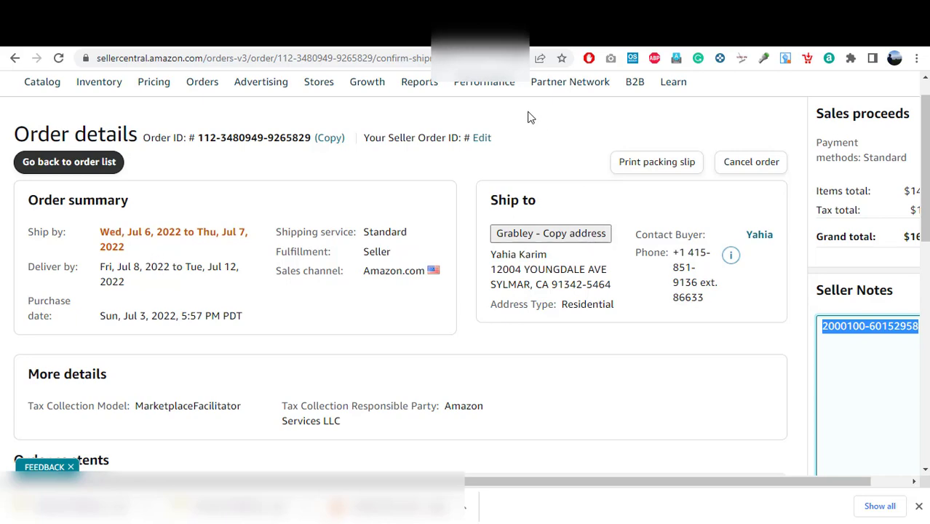
# Step: Switch to Walmart, open the purchase history, and search it for the copied order number
pyautogui.click(489, 35)
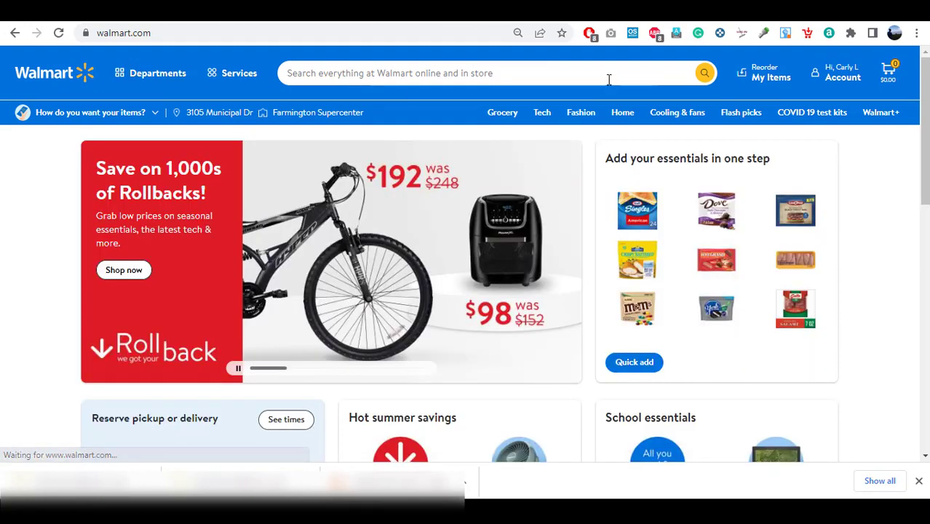
pyautogui.click(840, 80)
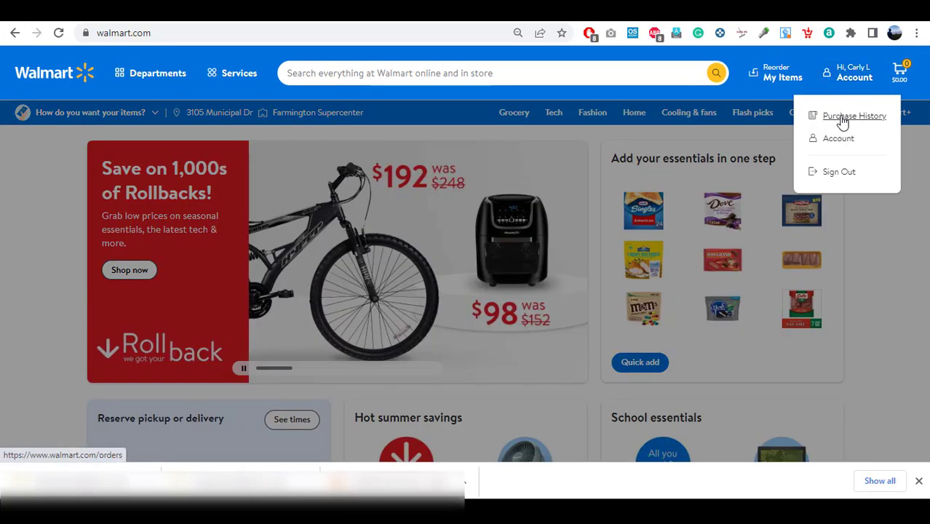
pyautogui.click(842, 118)
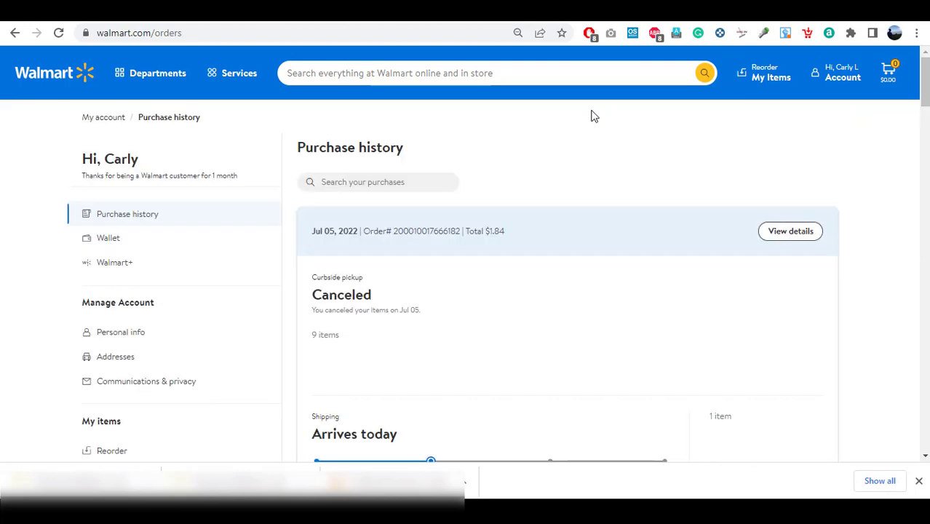
pyautogui.scroll(-1, 475, 194)
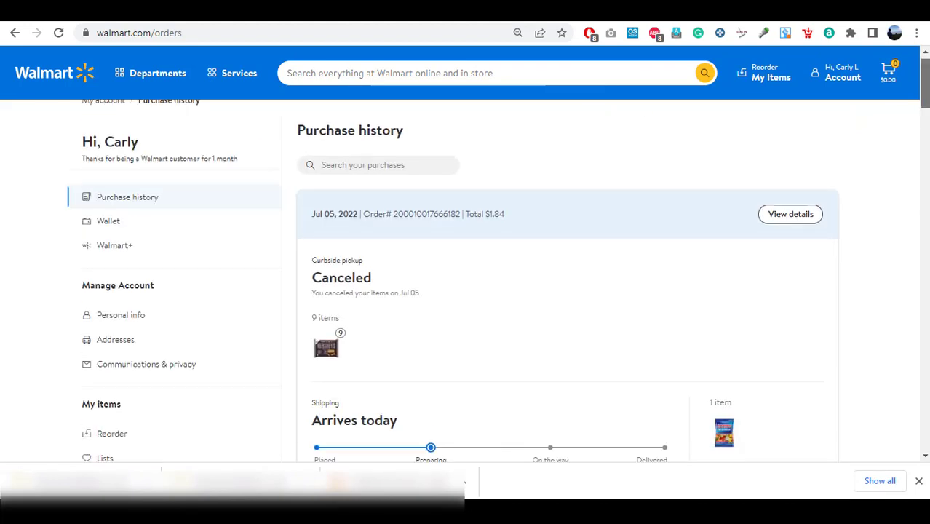
pyautogui.click(351, 157)
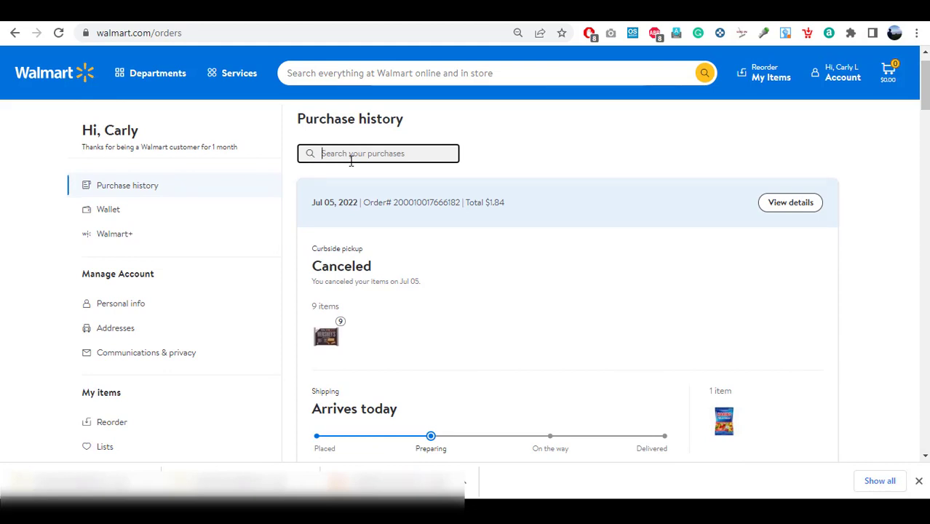
pyautogui.hotkey('ctrl', 'v')
pyautogui.press('Return')
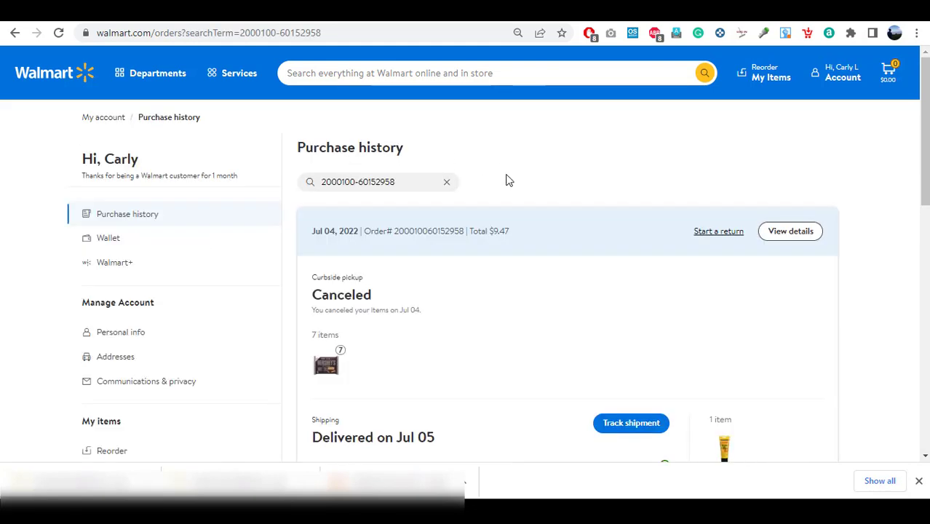
# Step: Open the matching Walmart order's details and check its delivery address, items and shipping status
pyautogui.scroll(-1, 604, 239)
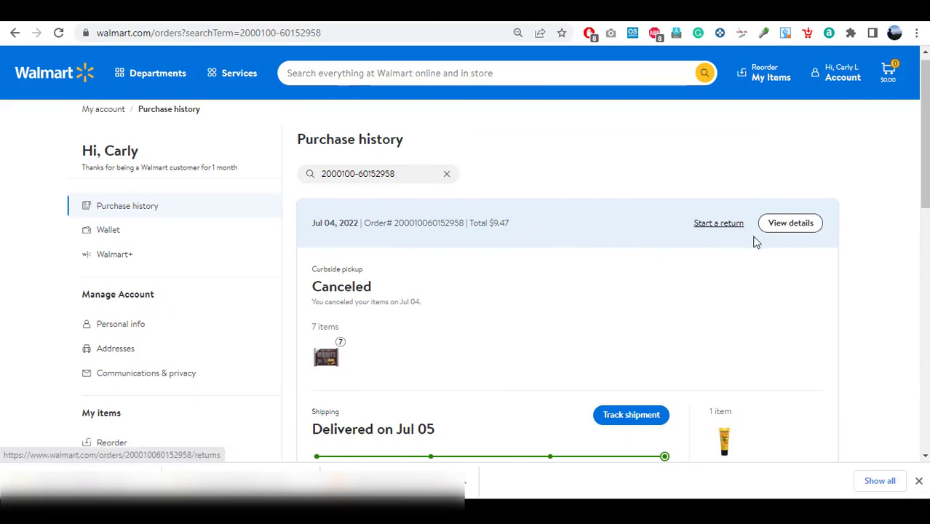
pyautogui.click(785, 228)
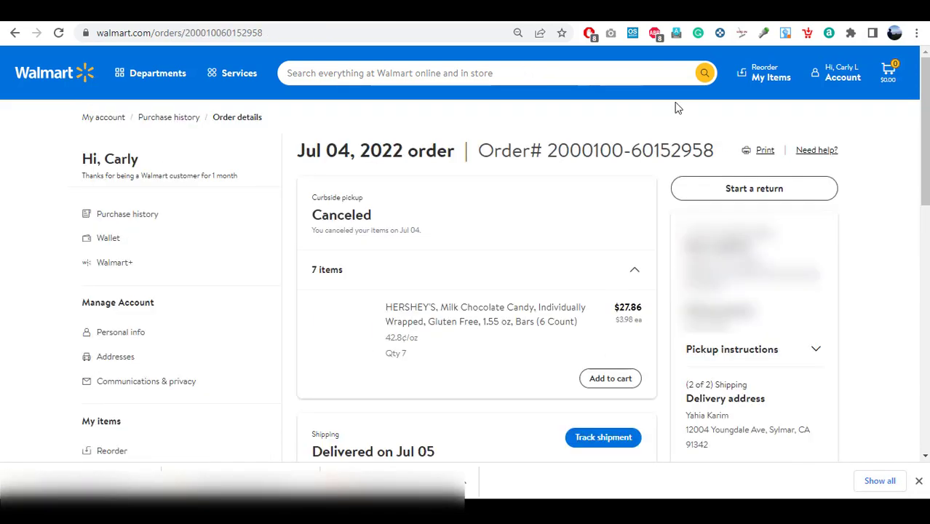
pyautogui.click(408, 11)
pyautogui.click(472, 11)
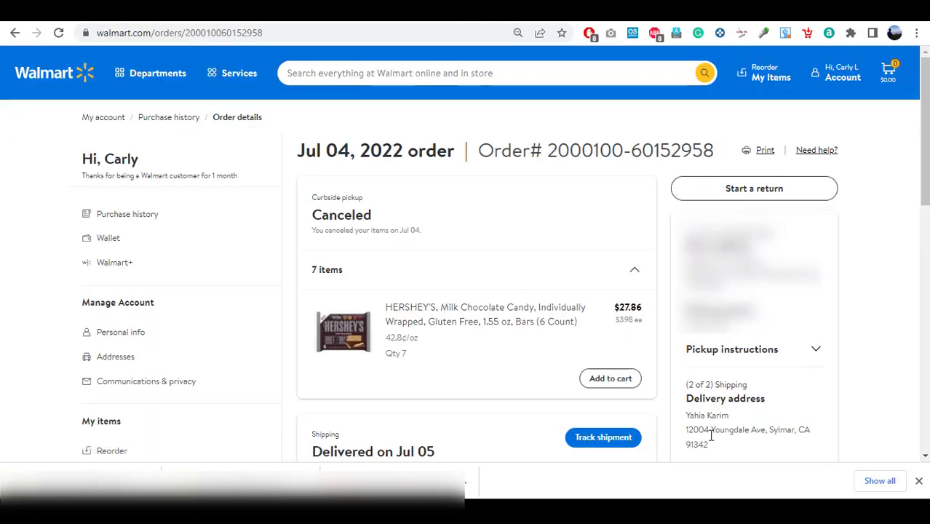
pyautogui.scroll(-2, 465, 277)
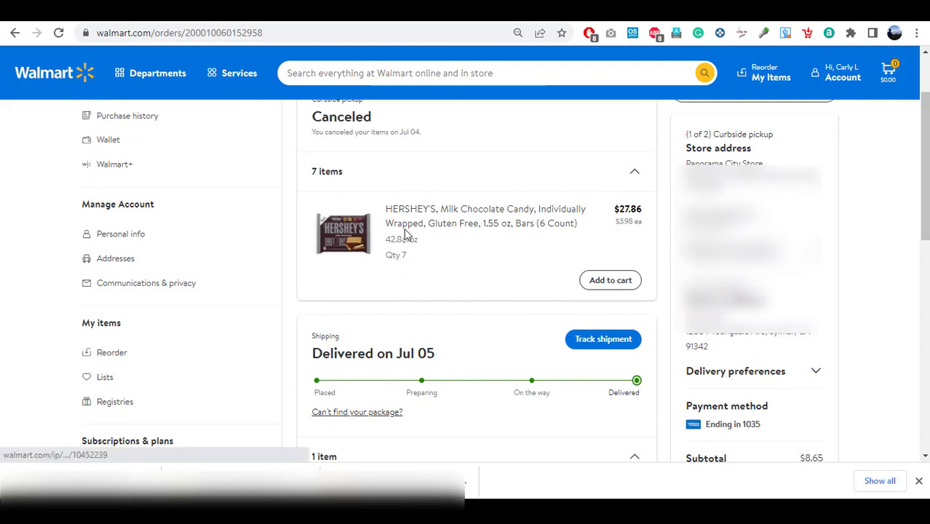
pyautogui.scroll(1, 406, 232)
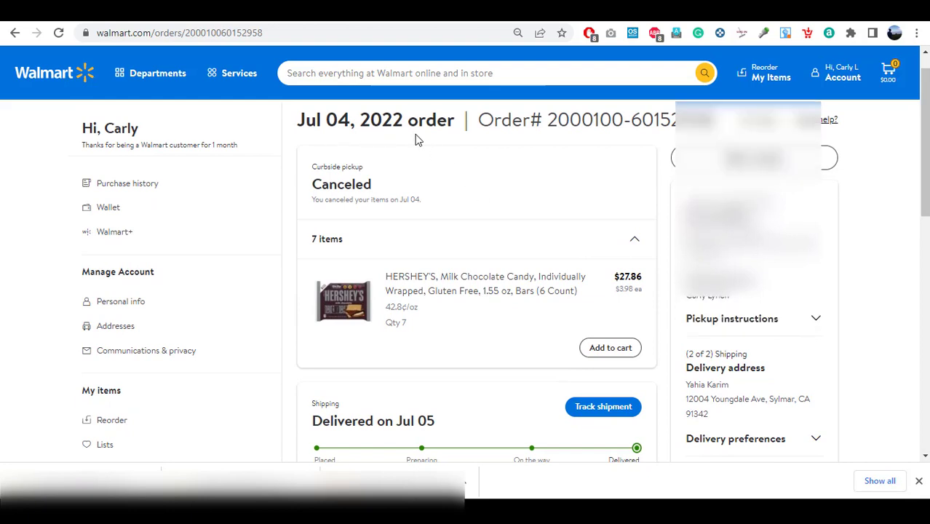
pyautogui.scroll(-2, 331, 281)
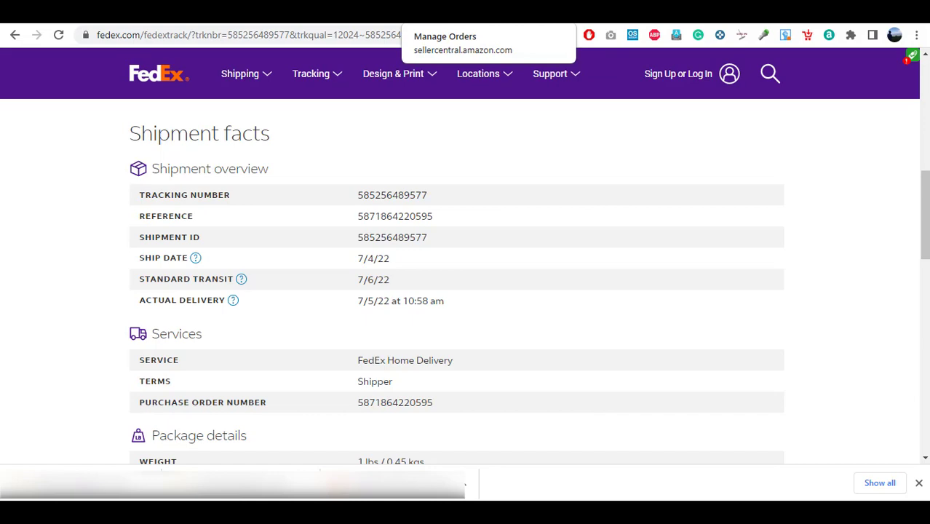
# Step: Switch back to the Amazon order and review its tax total, seller notes, order contents and shipping details form
pyautogui.click(429, 13)
pyautogui.click(919, 190)
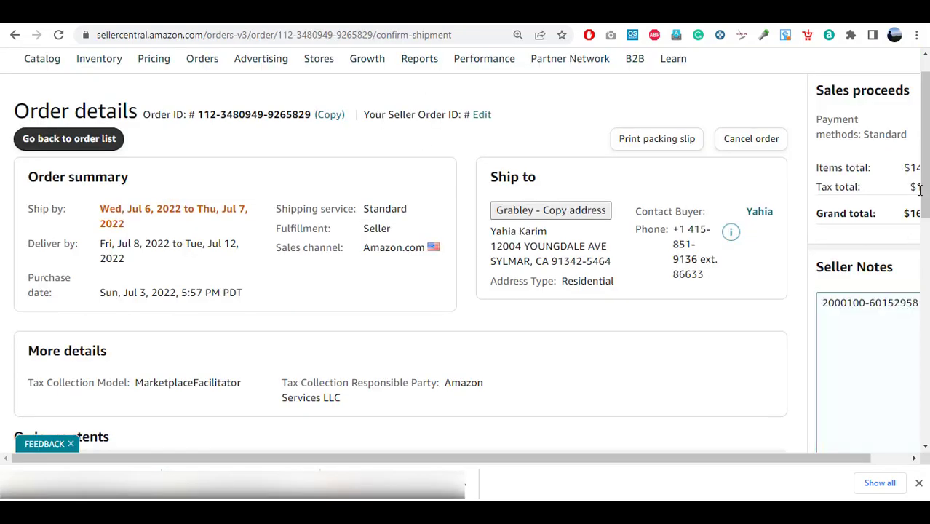
pyautogui.moveTo(920, 189); pyautogui.dragTo(927, 189)
pyautogui.scroll(-1, 924, 189)
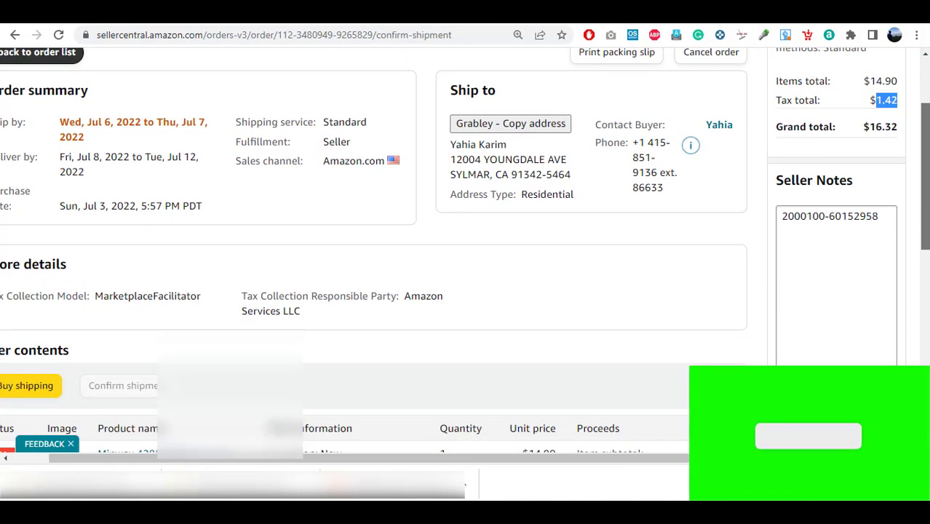
pyautogui.moveTo(453, 459); pyautogui.dragTo(393, 461)
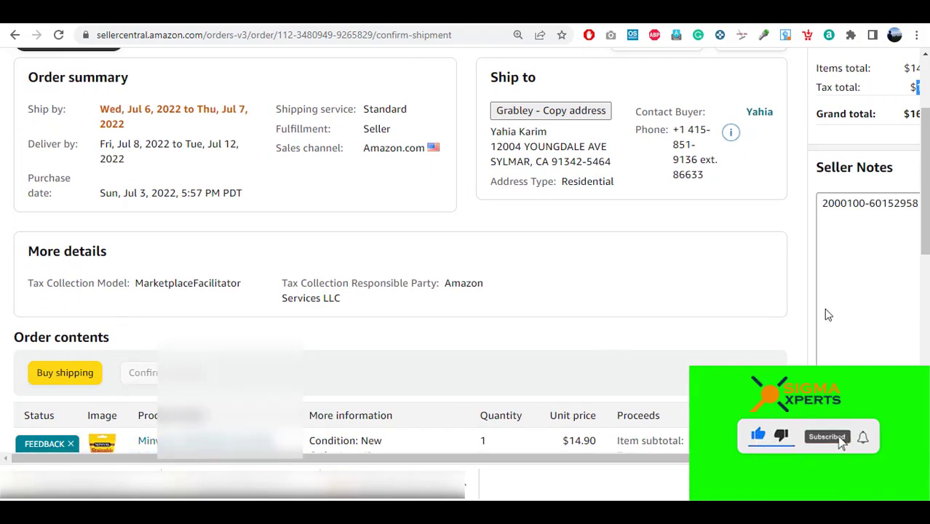
pyautogui.scroll(-3, 827, 314)
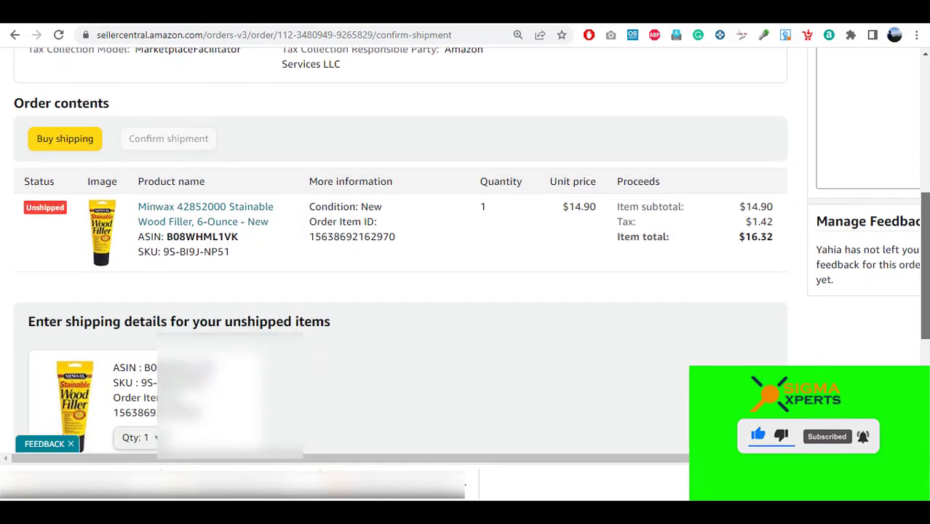
pyautogui.scroll(-3, 466, 291)
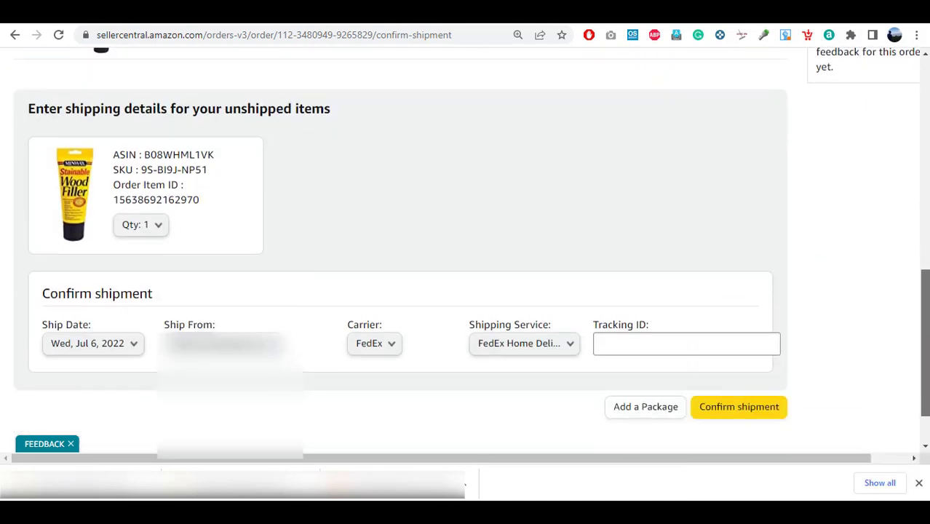
# Step: Set the ship date to Mon, Jul 4, 2022, checking it against the FedEx and Walmart tracking pages
pyautogui.click(127, 345)
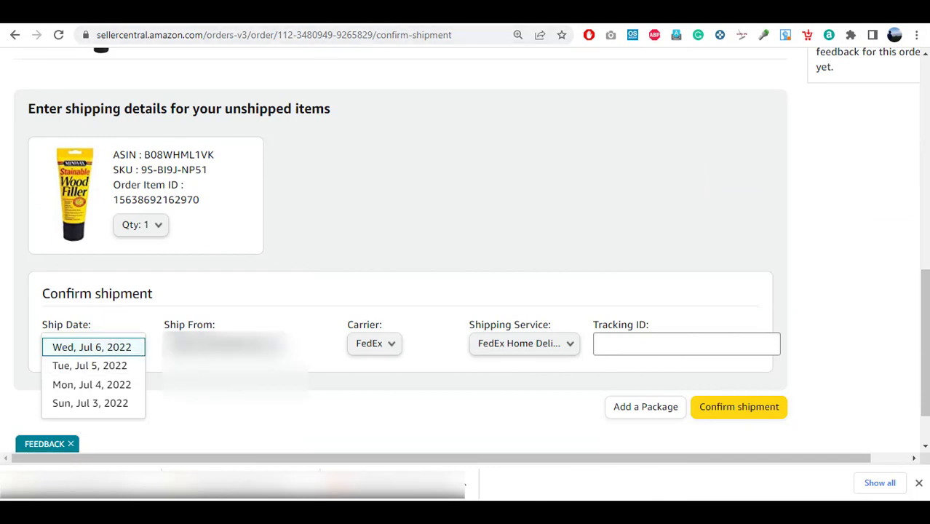
pyautogui.click(538, 12)
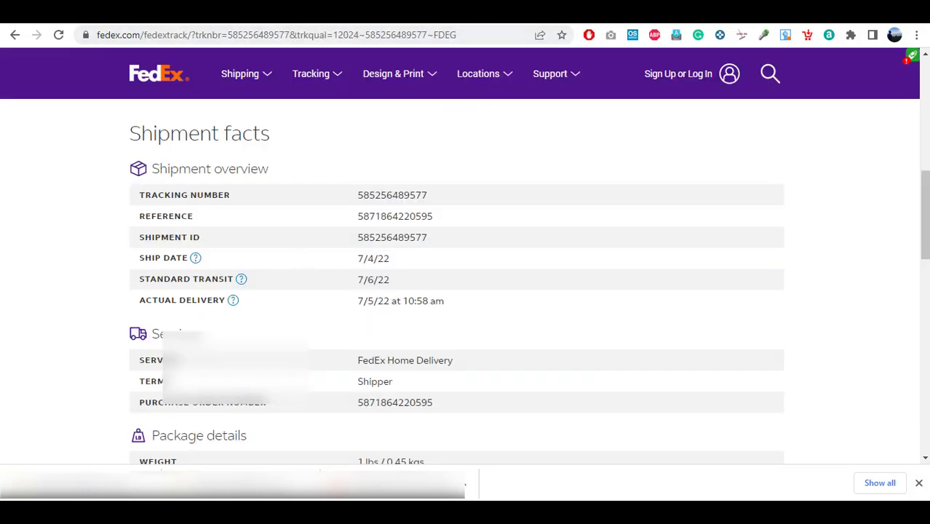
pyautogui.click(473, 12)
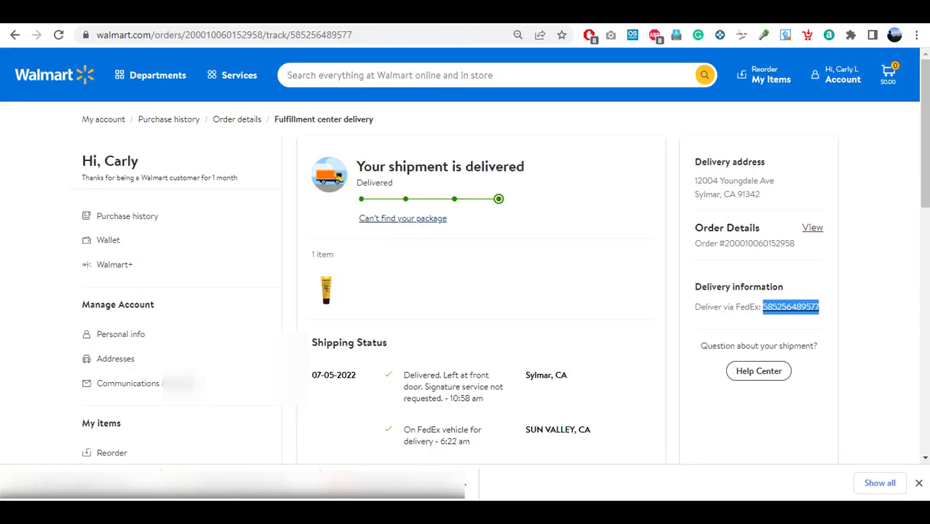
pyautogui.click(436, 12)
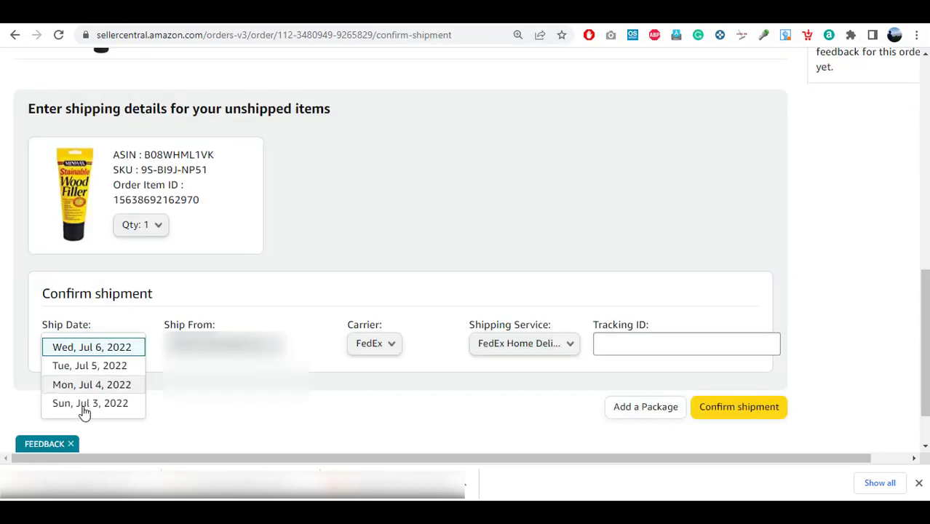
pyautogui.click(116, 386)
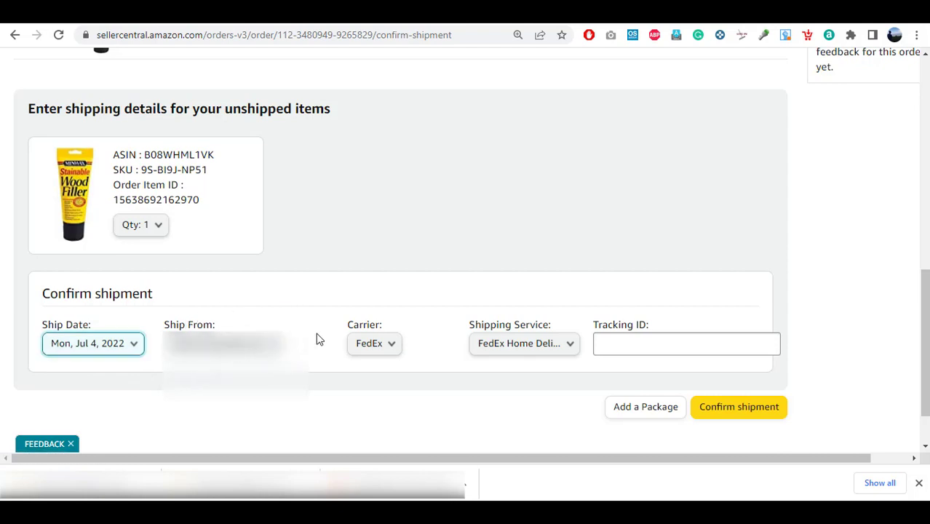
# Step: Select FedEx as the shipment's carrier and compare it with the service on the FedEx tracking page
pyautogui.click(386, 355)
pyautogui.click(388, 356)
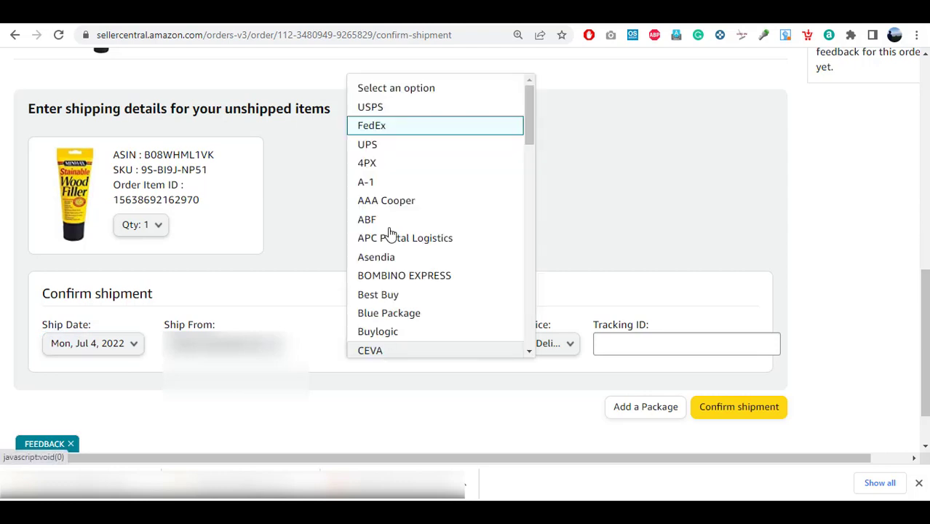
pyautogui.click(419, 129)
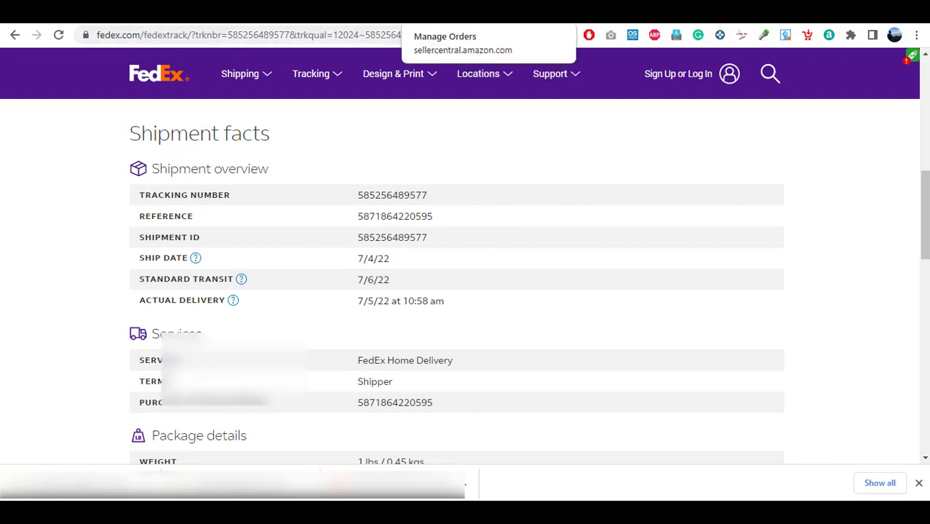
pyautogui.click(424, 11)
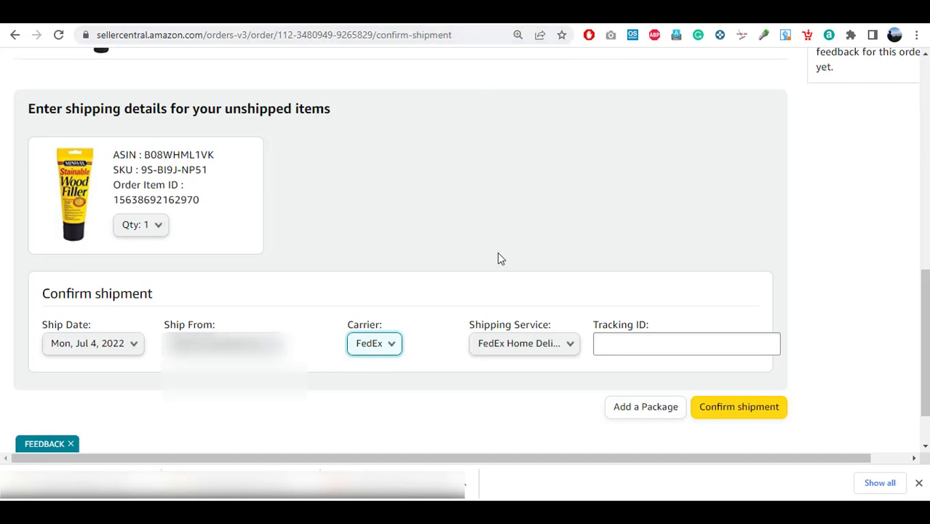
# Step: Set the shipping service to FedEx Home Delivery and paste the tracking number copied from the FedEx page as the tracking ID
pyautogui.click(546, 350)
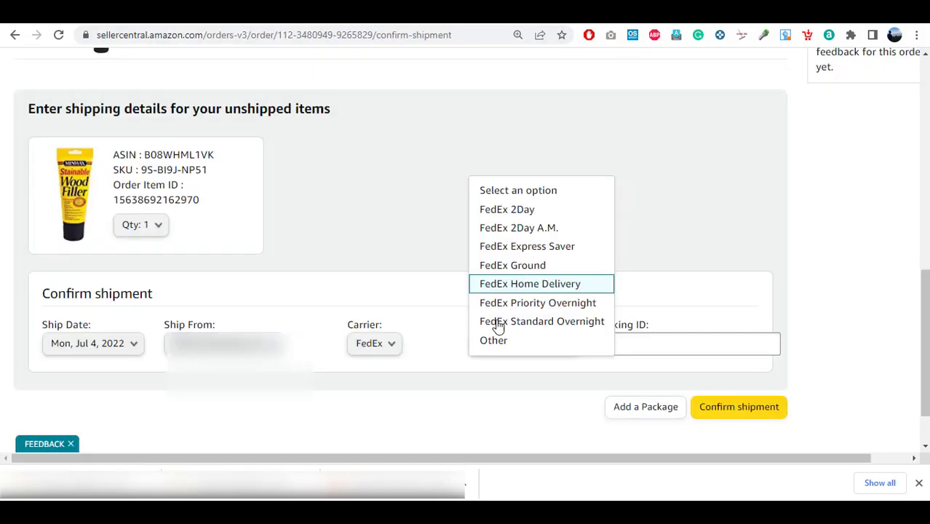
pyautogui.click(535, 288)
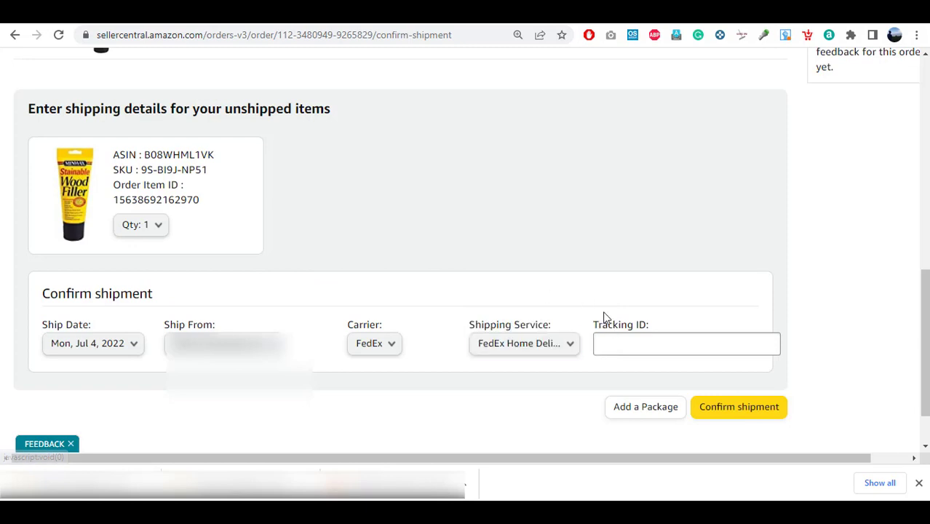
pyautogui.click(619, 338)
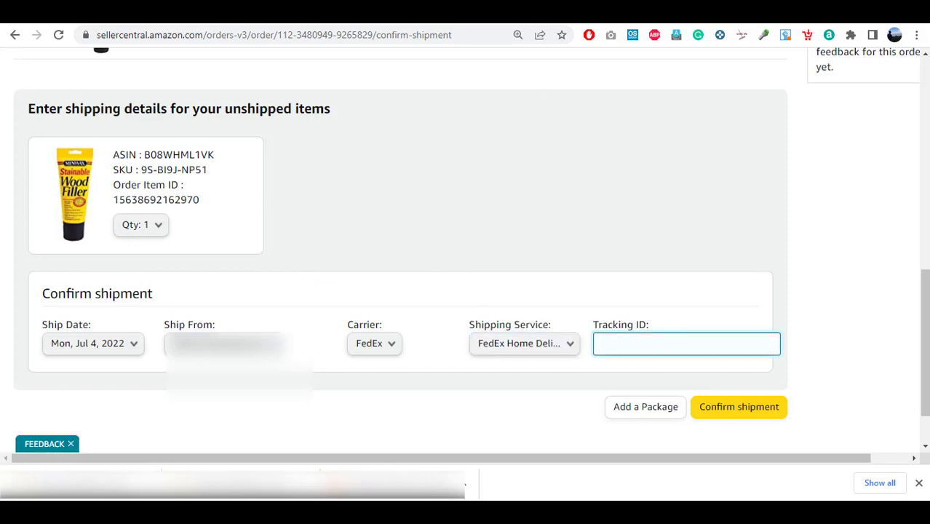
pyautogui.hotkey('ctrl', 'Tab')
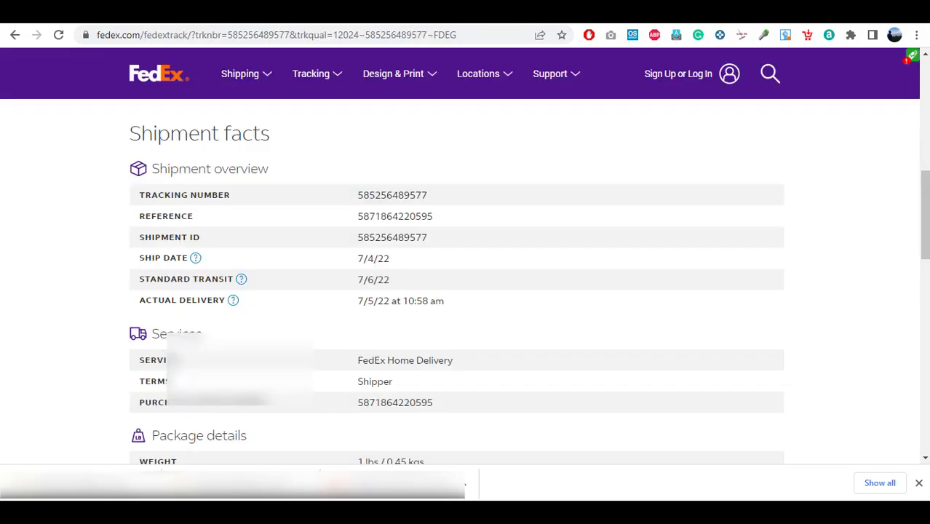
pyautogui.doubleClick(382, 196)
pyautogui.hotkey('ctrl', 'c')
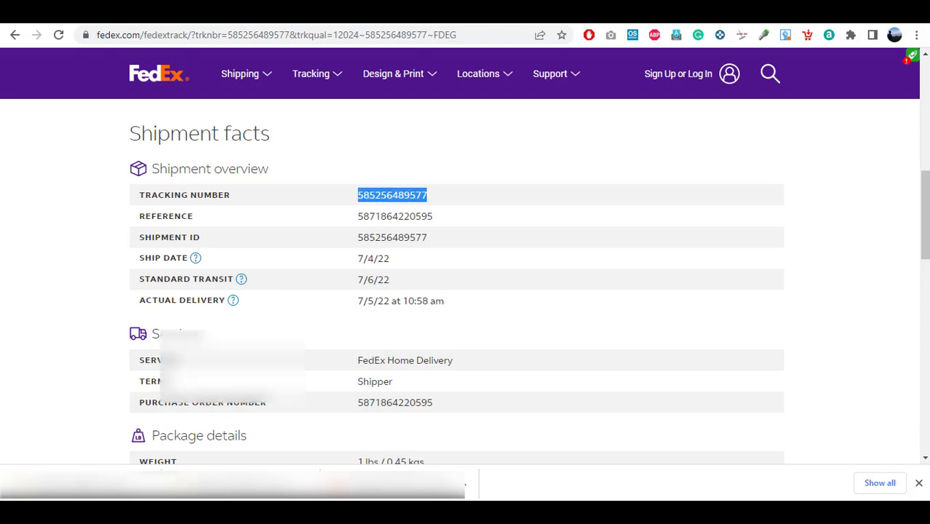
pyautogui.hotkey('ctrl', 'shift', 'Tab')
pyautogui.hotkey('ctrl', 'v')
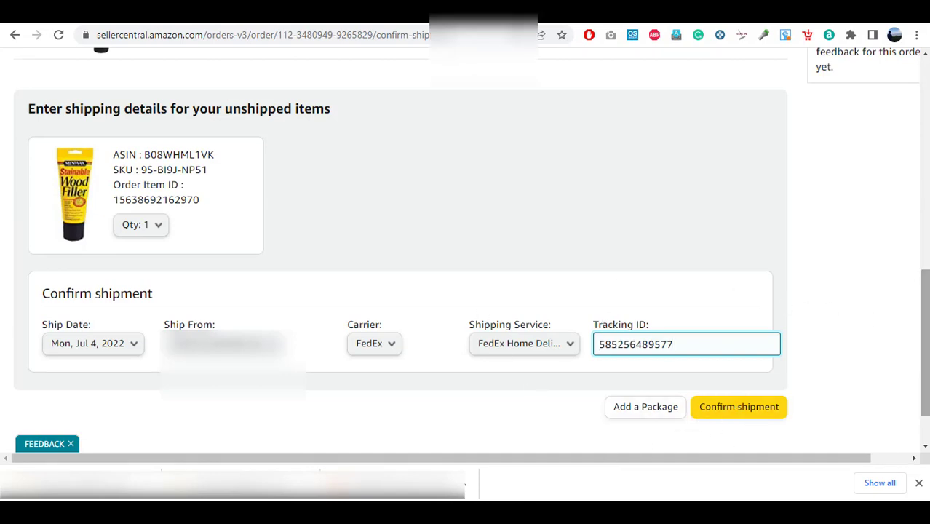
# Step: Try to confirm the Amazon order's shipment and go back to the Manage Orders list of unshipped orders
pyautogui.moveTo(925, 342); pyautogui.dragTo(925, 368)
pyautogui.click(764, 347)
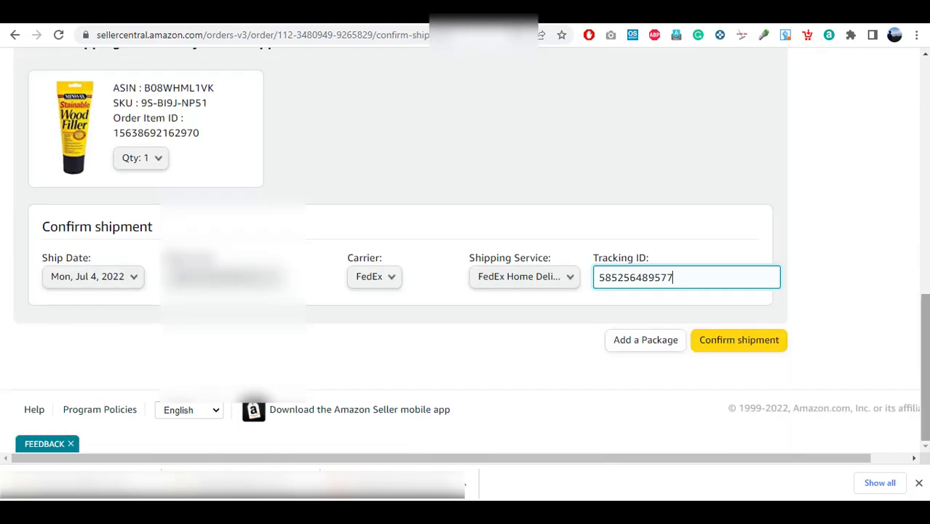
pyautogui.moveTo(158, 92)
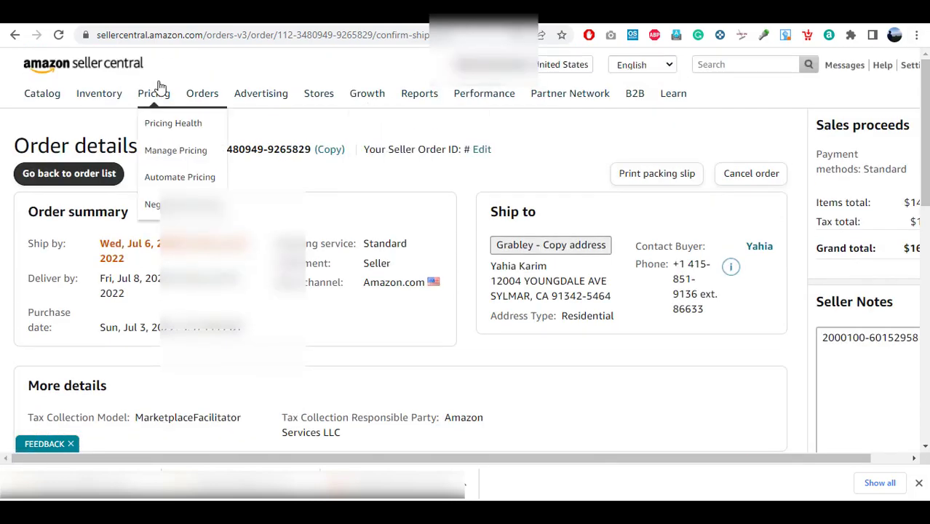
pyautogui.moveTo(210, 107)
pyautogui.click(208, 129)
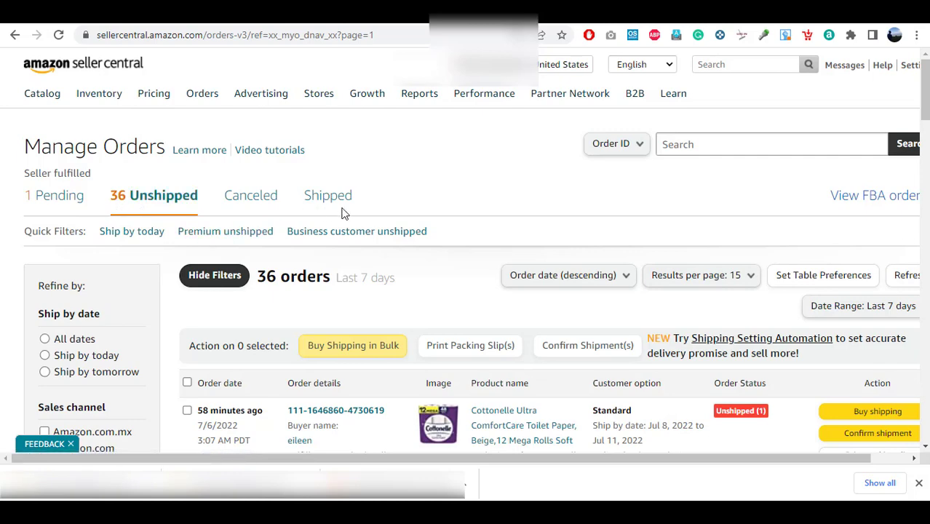
pyautogui.moveTo(927, 104)
pyautogui.mouseDown()
pyautogui.moveTo(927, 139)
pyautogui.moveTo(927, 102)
pyautogui.mouseUp()
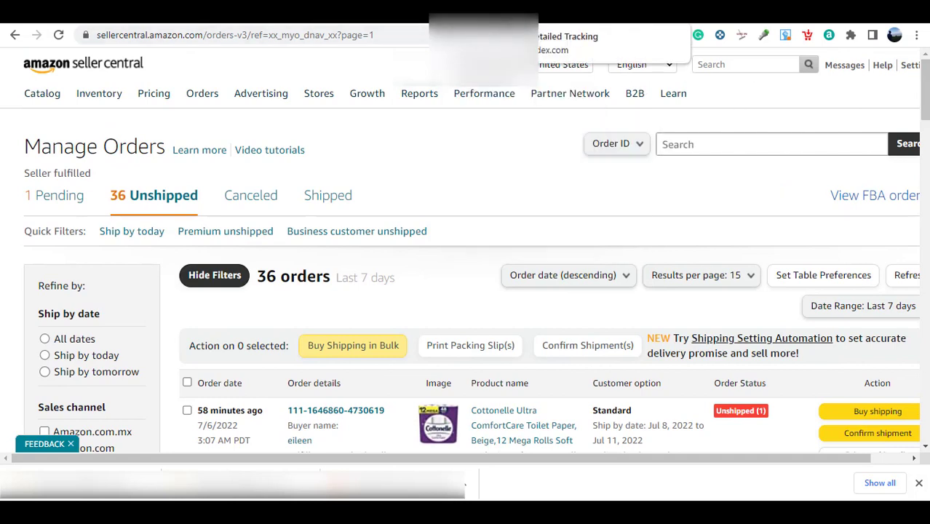
pyautogui.moveTo(926, 97); pyautogui.dragTo(926, 97)
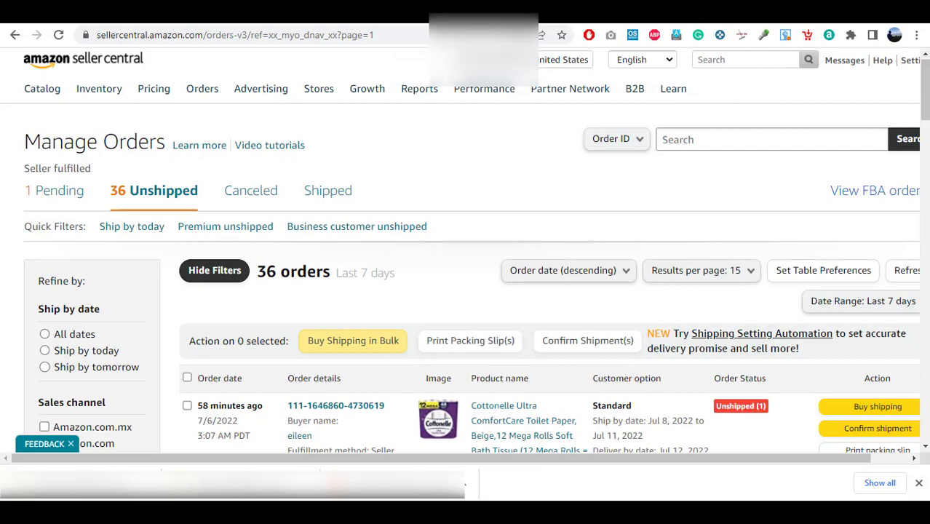
# Step: Switch to Walmart, open the account's purchase history and look through the Jul 05, 2022 orders for one delivered from store
pyautogui.hotkey('ctrl', 'Tab')
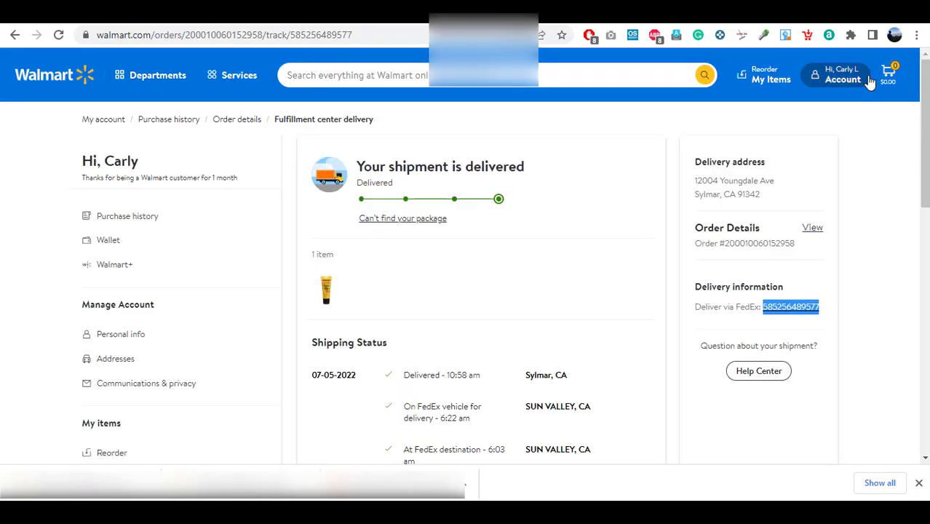
pyautogui.moveTo(841, 83)
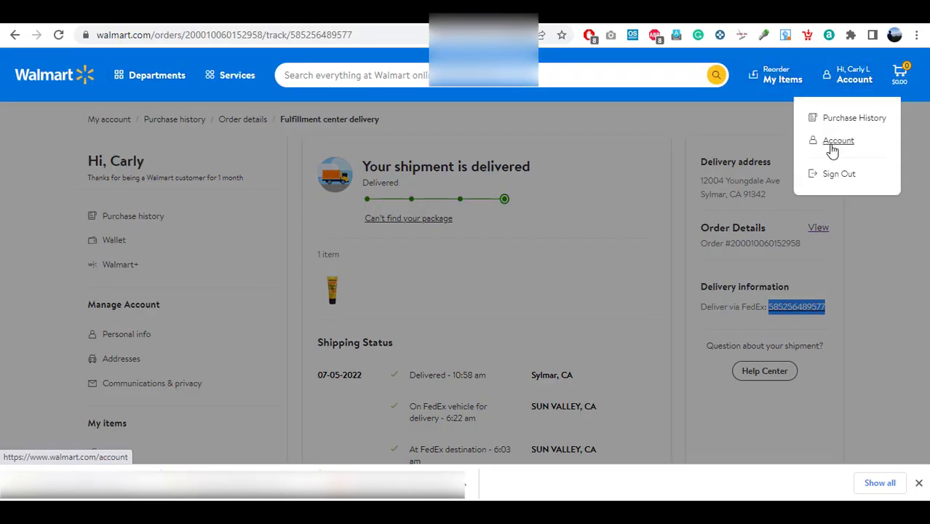
pyautogui.click(842, 120)
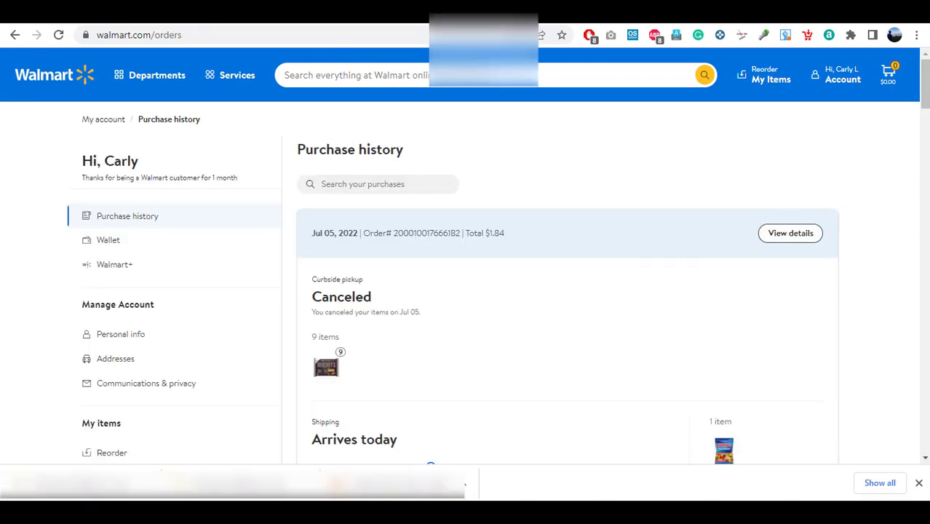
pyautogui.scroll(-3, 573, 286)
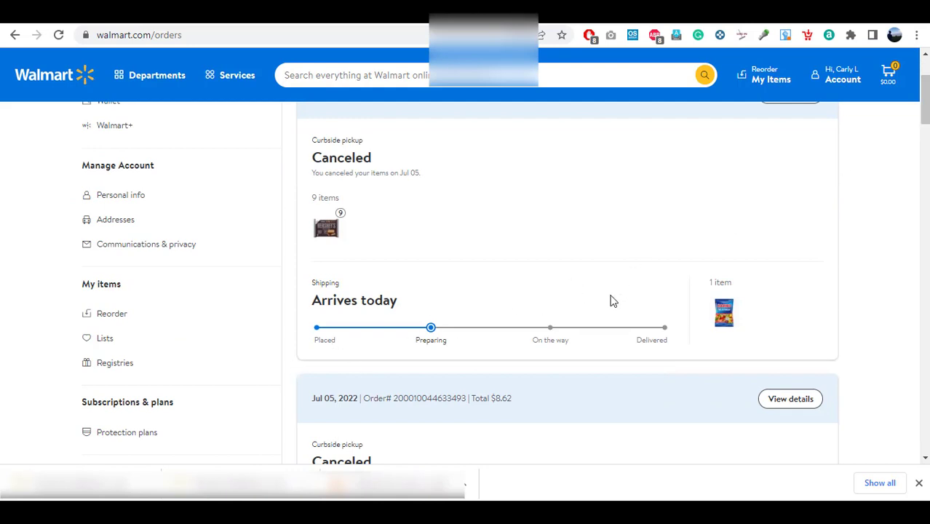
pyautogui.scroll(-5, 567, 283)
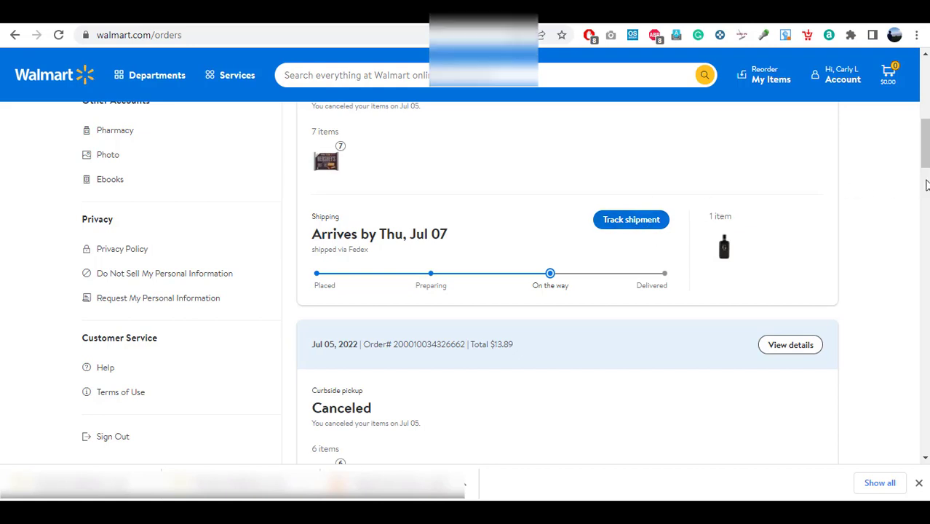
pyautogui.moveTo(924, 143); pyautogui.dragTo(924, 173)
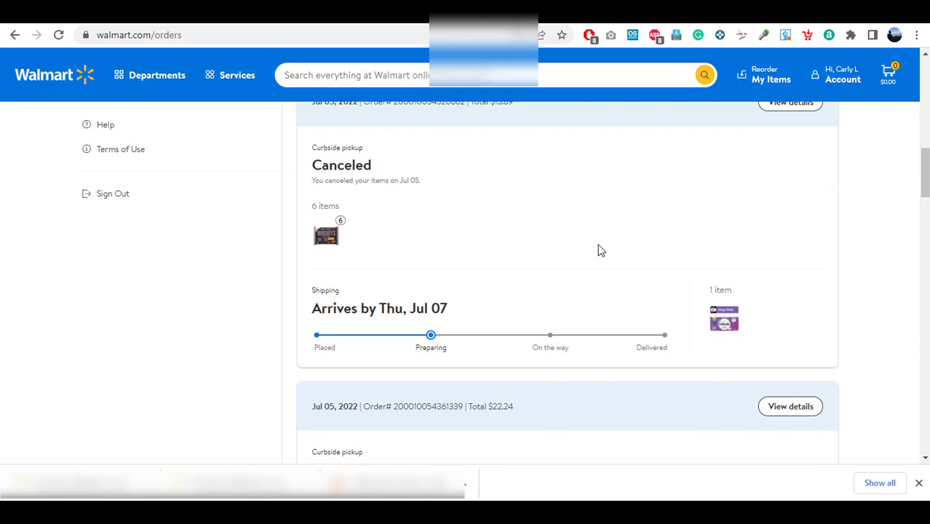
pyautogui.moveTo(925, 172); pyautogui.dragTo(924, 251)
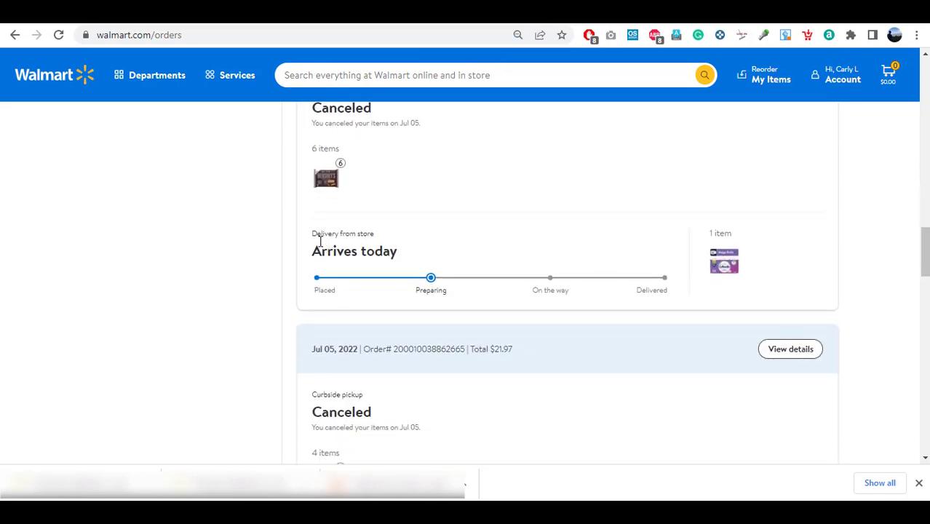
# Step: Examine the Walmart order marked "Delivery from store" and compare it with the neighbouring order shipped via Fedex
pyautogui.moveTo(322, 233); pyautogui.dragTo(386, 240)
pyautogui.click(405, 246)
pyautogui.scroll(2, 924, 252)
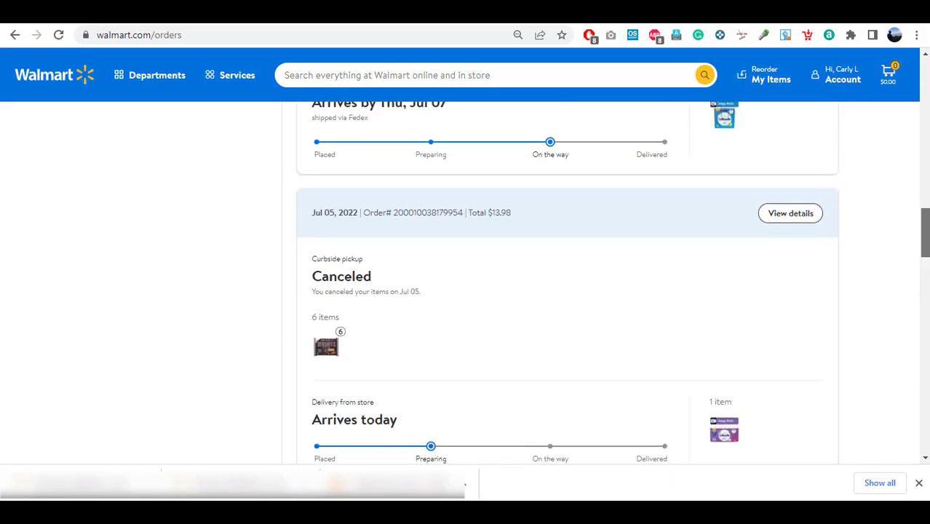
pyautogui.scroll(-1, 924, 240)
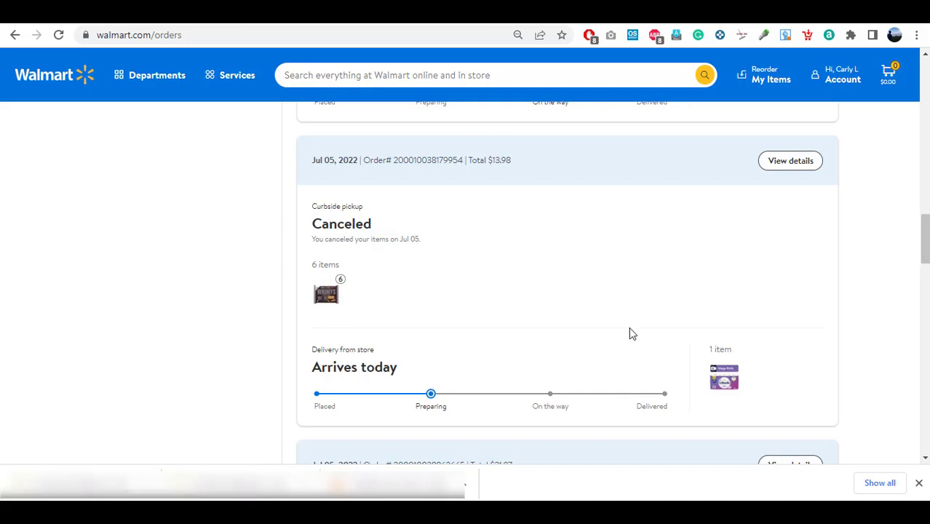
pyautogui.scroll(2, 631, 334)
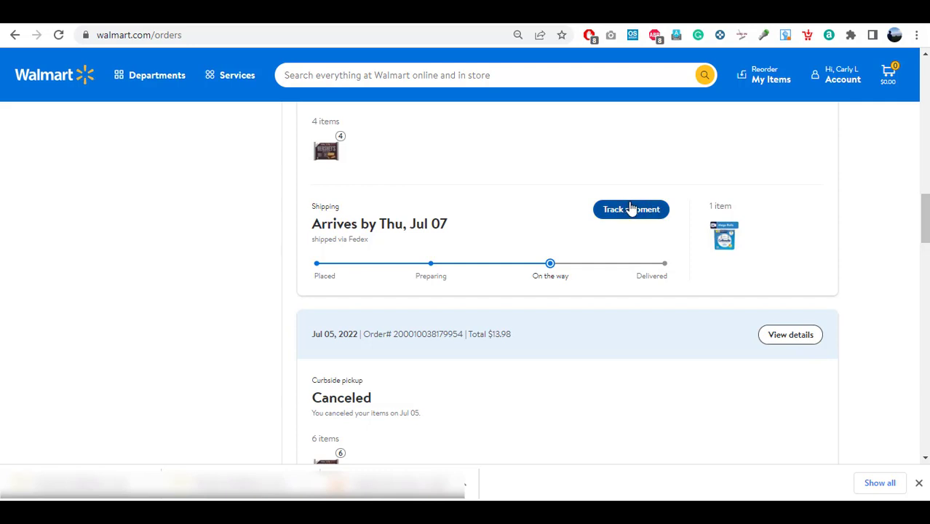
pyautogui.moveTo(925, 231); pyautogui.dragTo(926, 262)
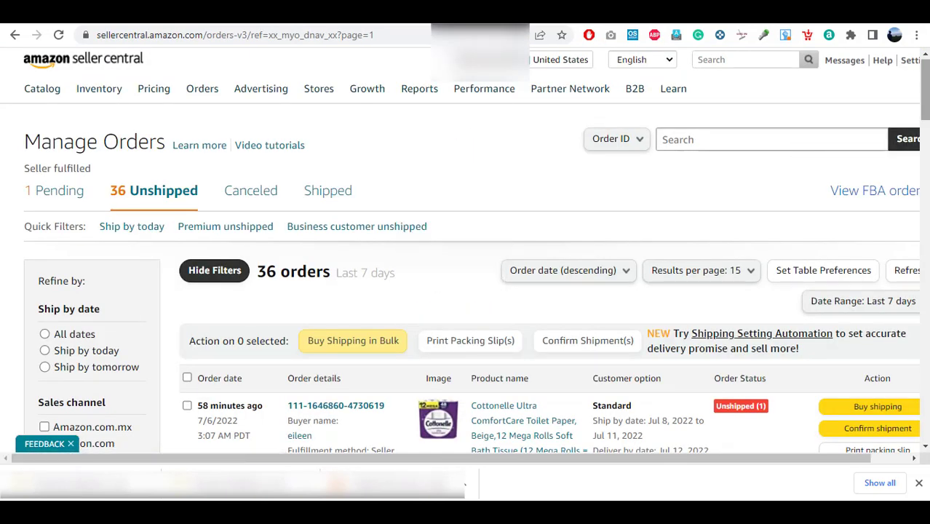
# Step: Open shipment confirmation for the unshipped Amazon order dated 7/3/2022, 6:23 PM, and copy the Walmart order number from its seller notes
pyautogui.scroll(-3, 927, 127)
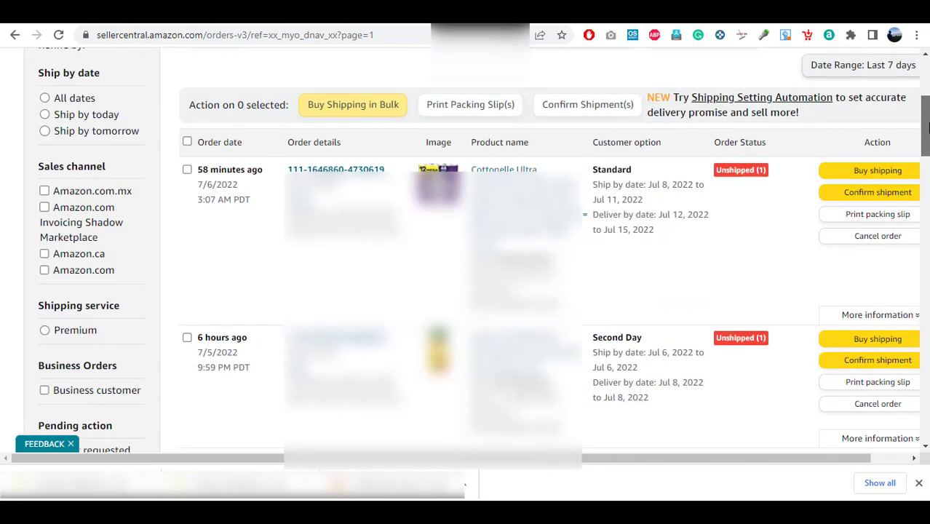
pyautogui.scroll(-10, 927, 127)
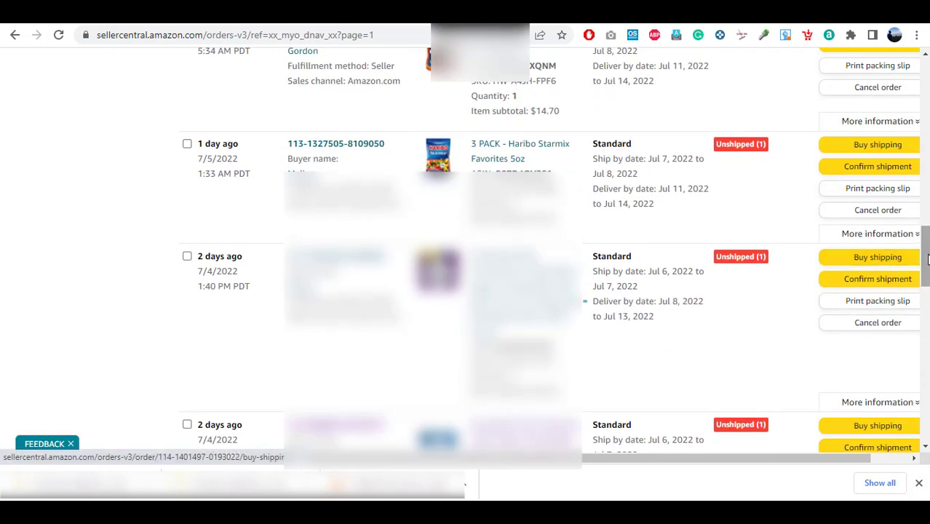
pyautogui.scroll(-5, 927, 259)
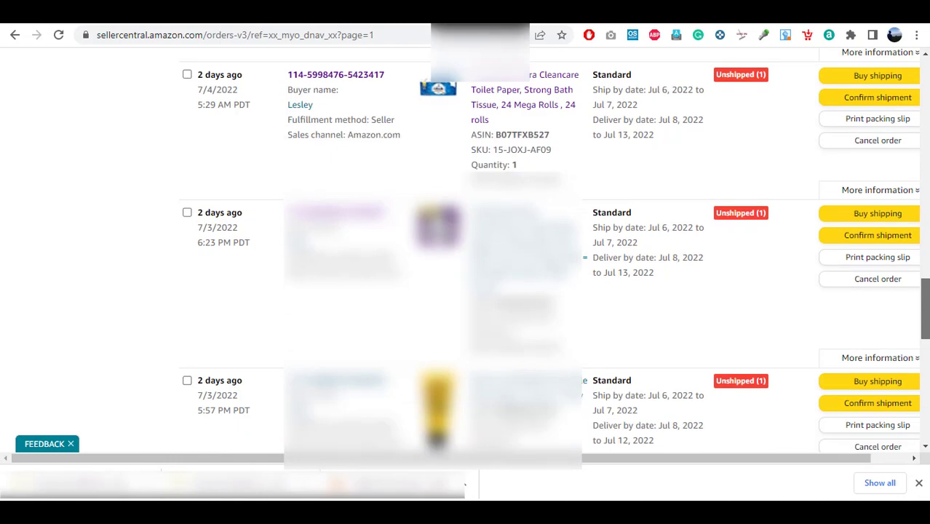
pyautogui.click(839, 235)
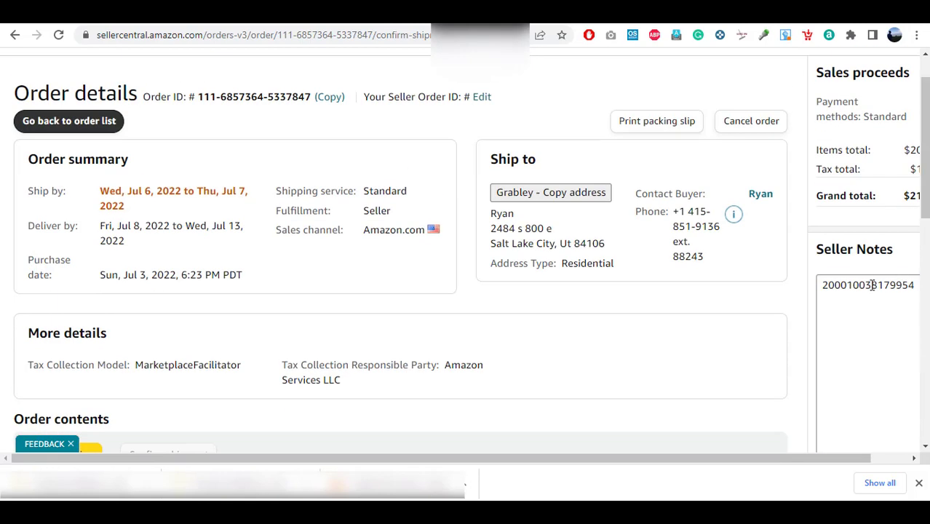
pyautogui.doubleClick(871, 285)
pyautogui.hotkey('ctrl', 'c')
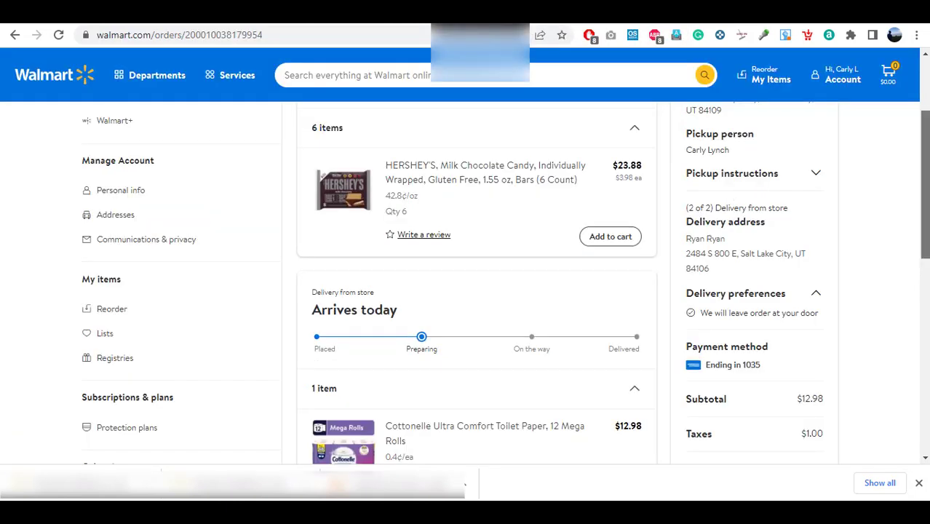
# Step: Return to the Walmart purchase history and search it for the copied order number
pyautogui.scroll(2, 842, 110)
pyautogui.click(840, 74)
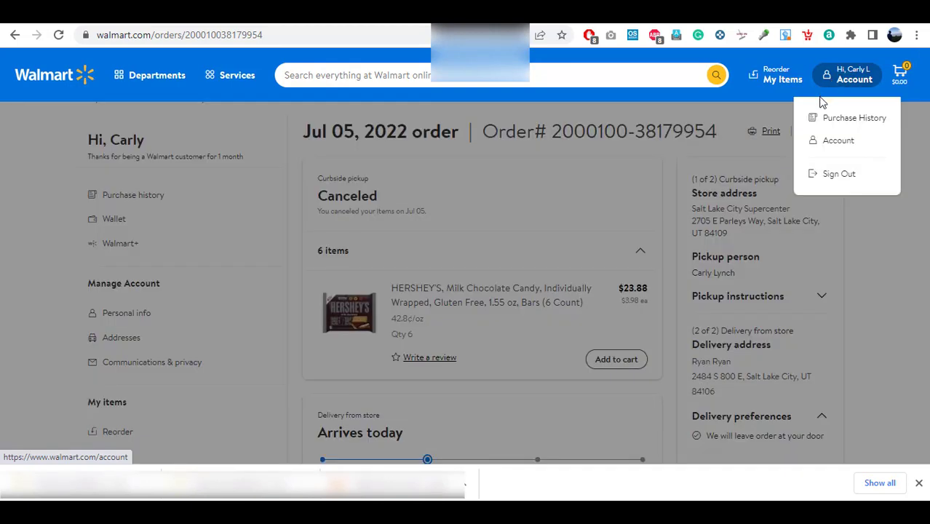
pyautogui.click(832, 120)
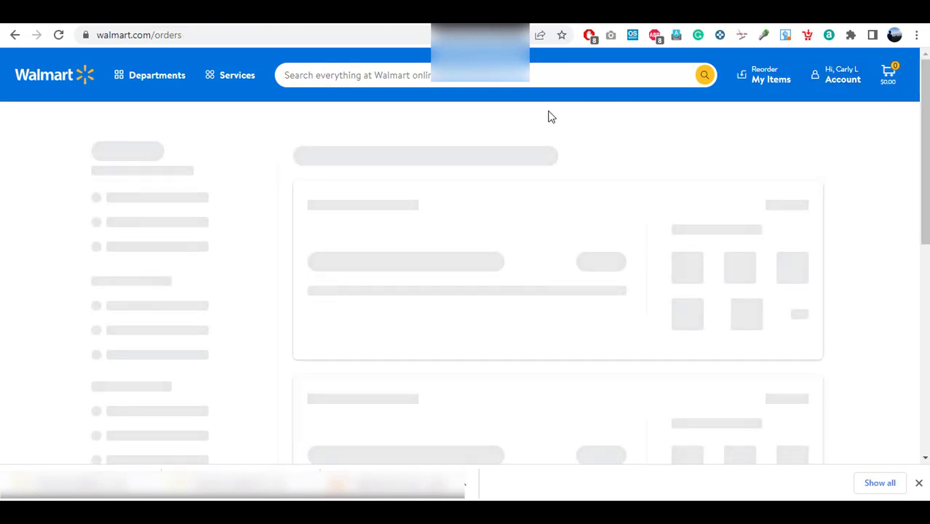
pyautogui.click(399, 183)
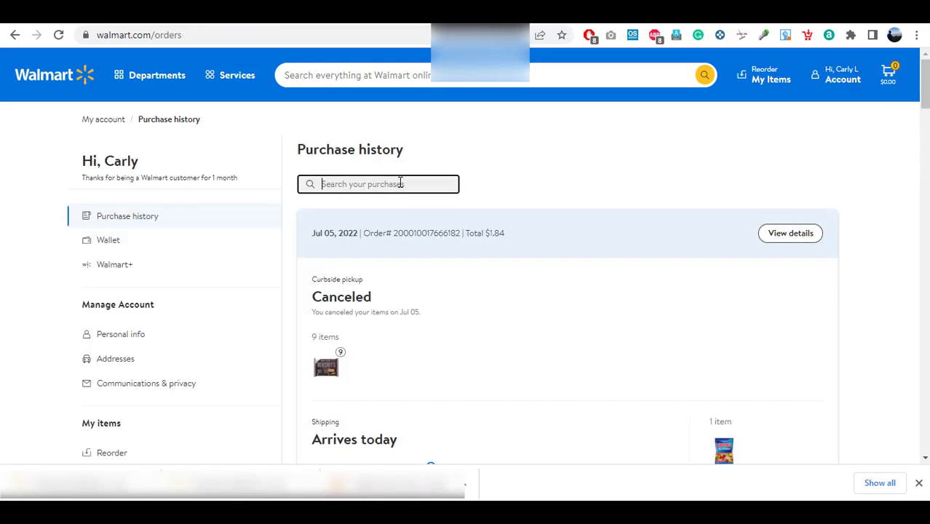
pyautogui.hotkey('ctrl', 'v')
pyautogui.press('Return')
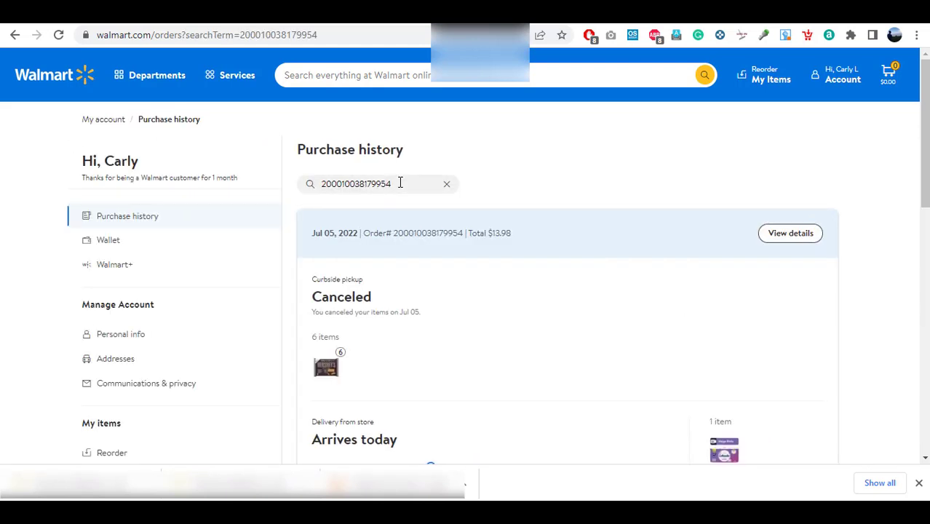
# Step: Review the delivery type and progress of the found Walmart order, and switch back to the matching Amazon order's details
pyautogui.scroll(-2, 438, 326)
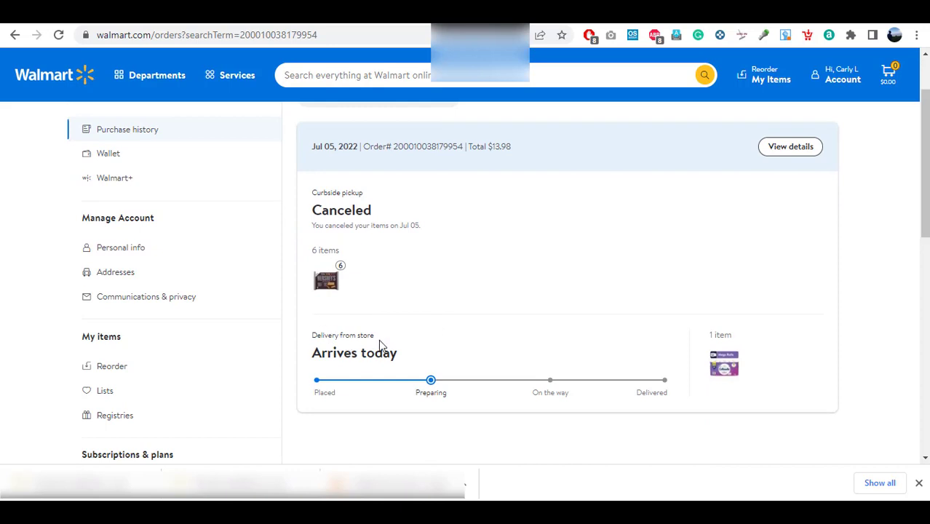
pyautogui.scroll(1, 924, 164)
pyautogui.scroll(-2, 925, 163)
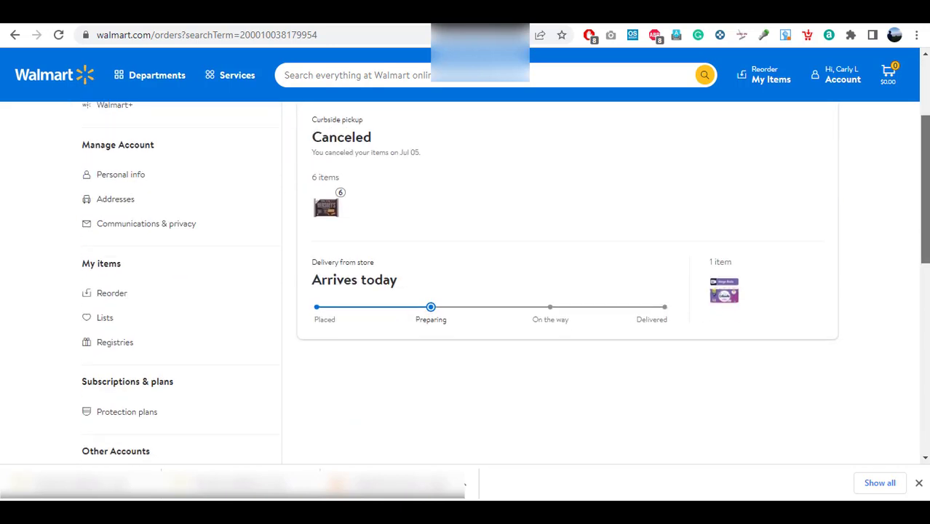
pyautogui.scroll(1, 924, 164)
pyautogui.scroll(-1, 372, 403)
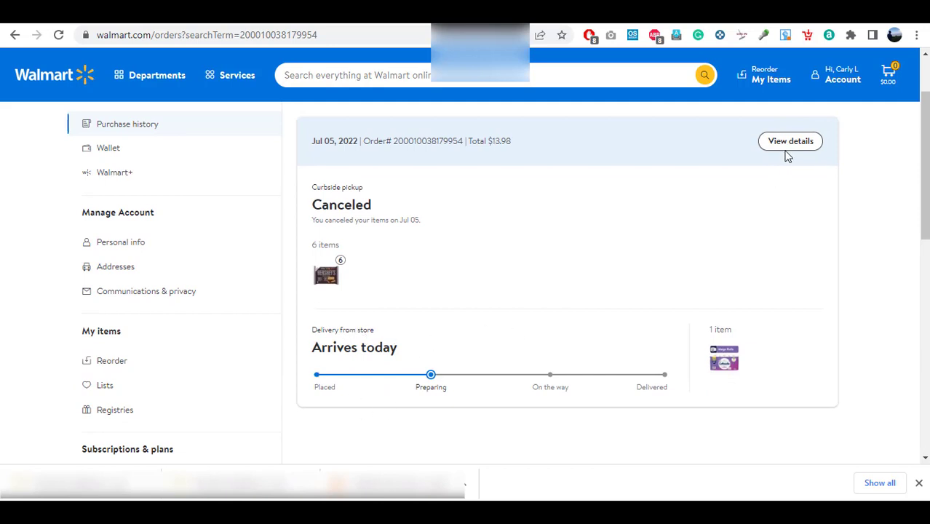
pyautogui.click(408, 12)
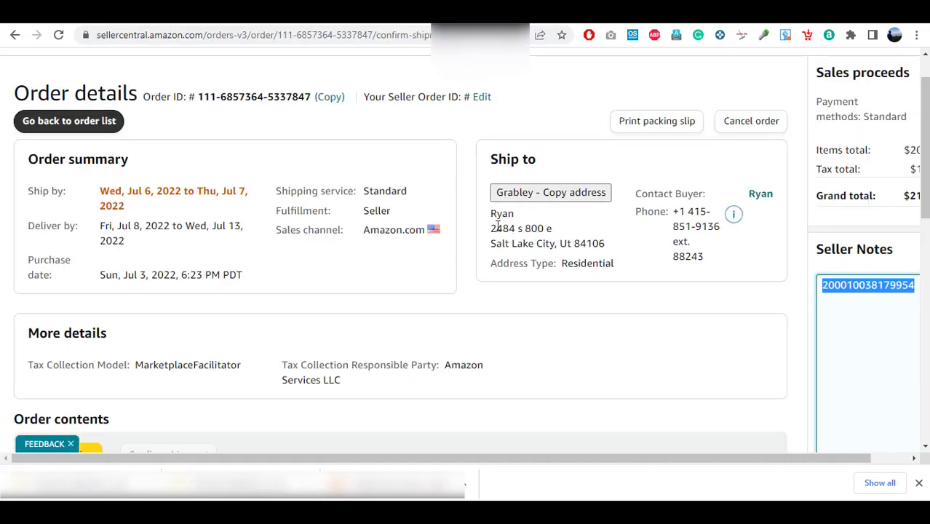
# Step: Switch to Tracktaco and look over the USA and International versions of its tracking number request form
pyautogui.click(553, 245)
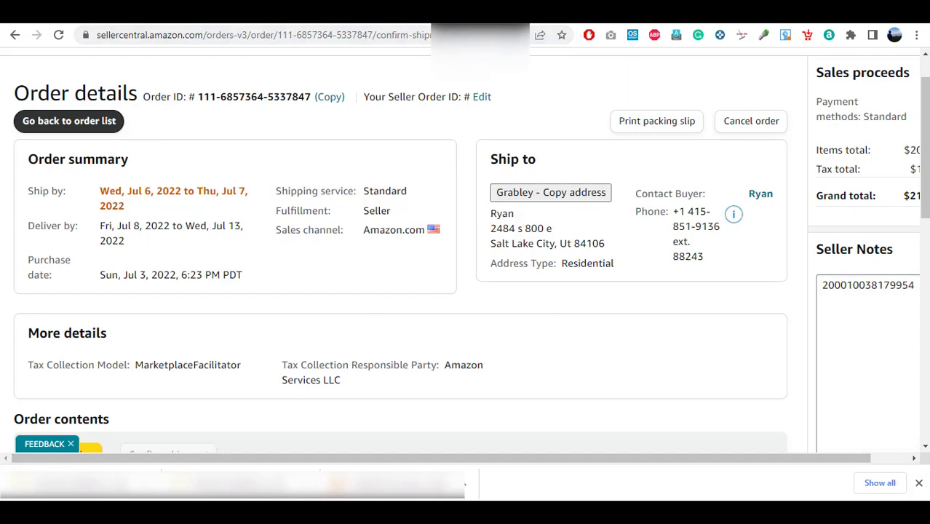
pyautogui.click(386, 13)
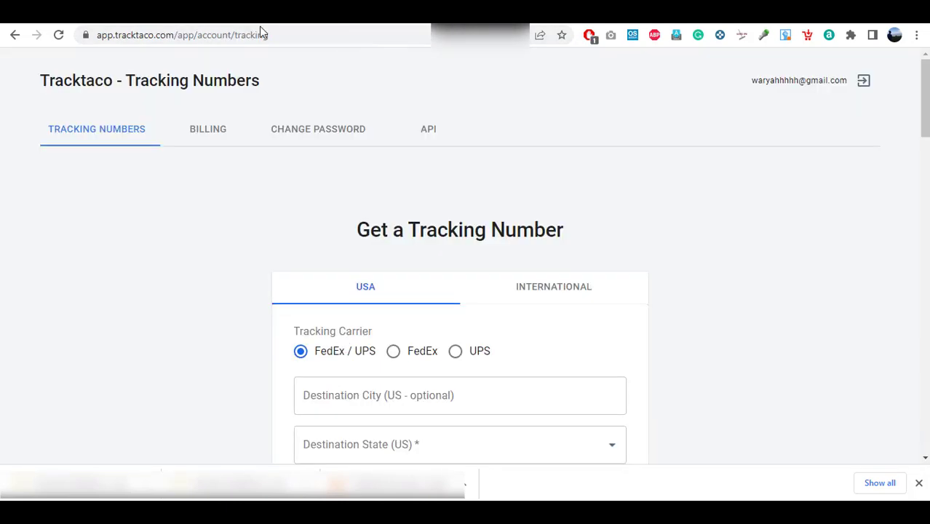
pyautogui.scroll(-1, 924, 109)
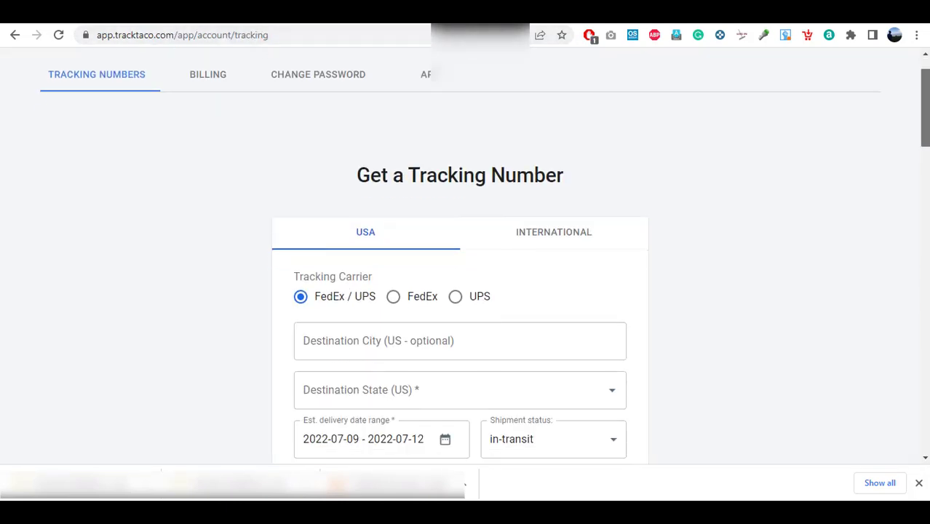
pyautogui.scroll(-2, 466, 254)
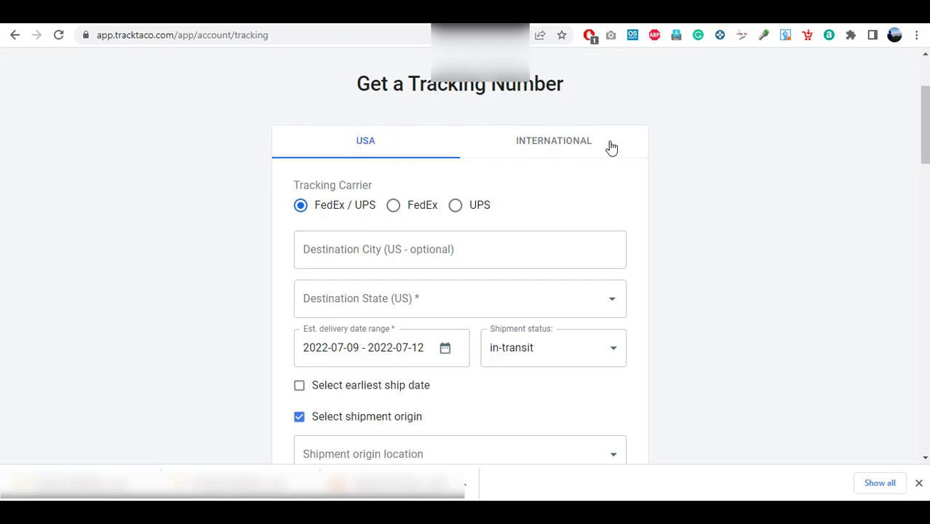
pyautogui.click(535, 147)
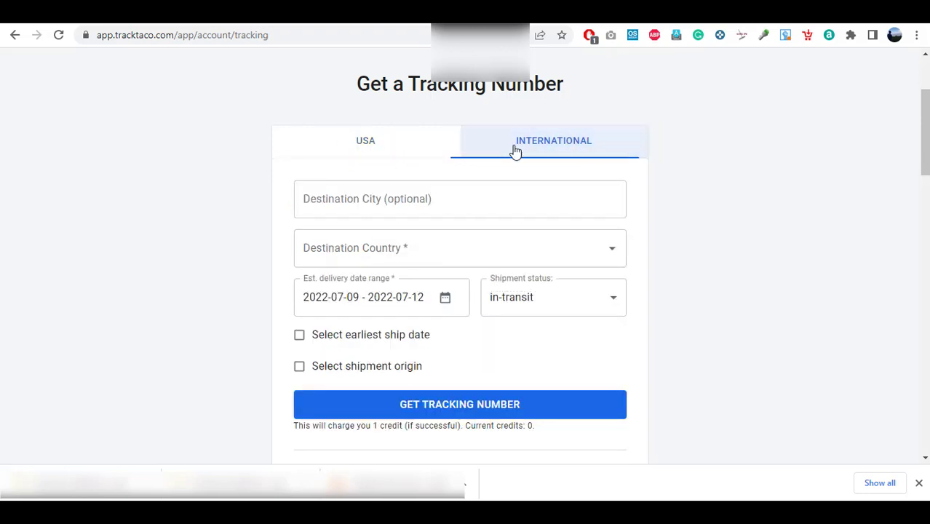
pyautogui.click(378, 141)
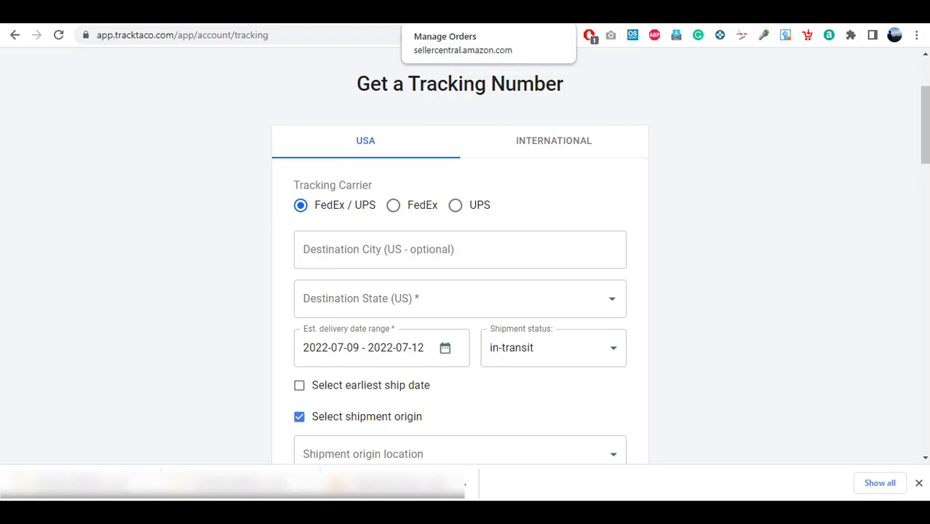
# Step: Copy the buyer's city from the Amazon order's ship-to address and paste it as the destination city in Tracktaco
pyautogui.click(435, 13)
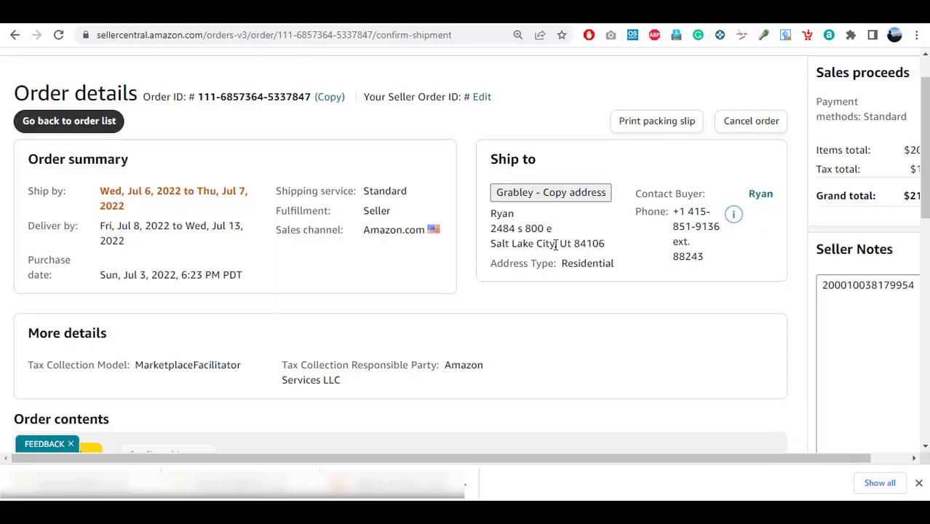
pyautogui.moveTo(555, 244); pyautogui.dragTo(492, 250)
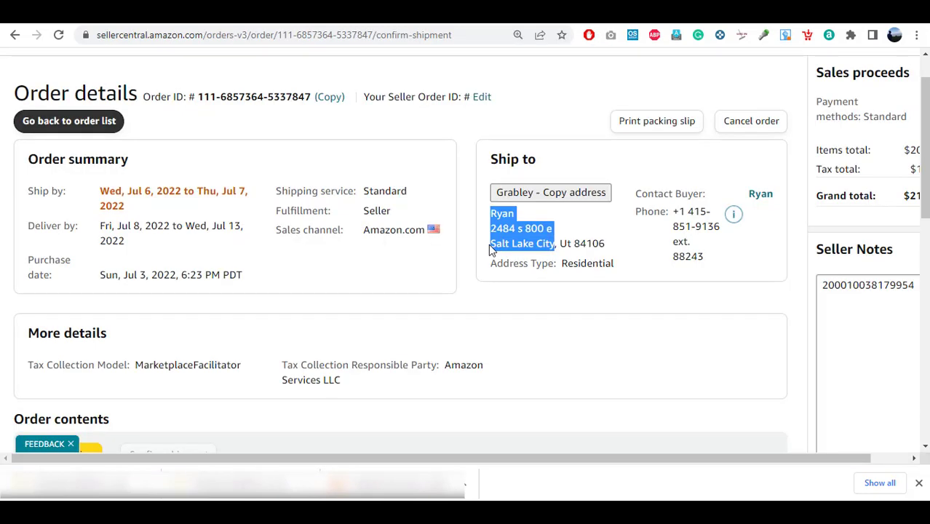
pyautogui.doubleClick(499, 246)
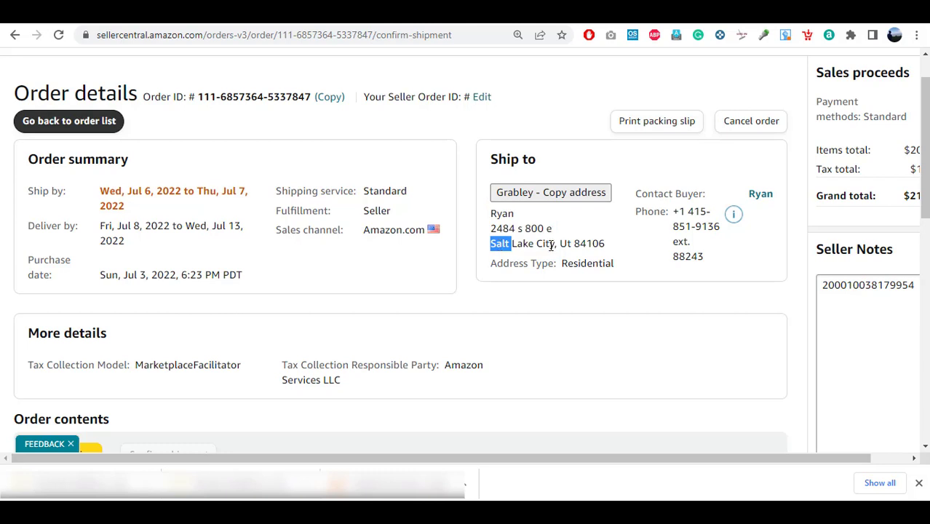
pyautogui.moveTo(555, 246); pyautogui.dragTo(492, 241)
pyautogui.hotkey('ctrl', 'c')
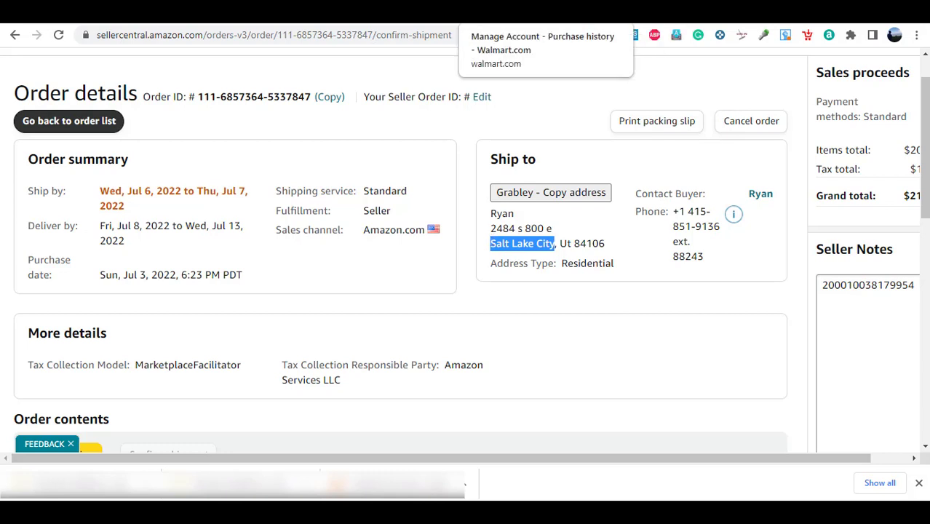
pyautogui.click(509, 11)
pyautogui.click(389, 249)
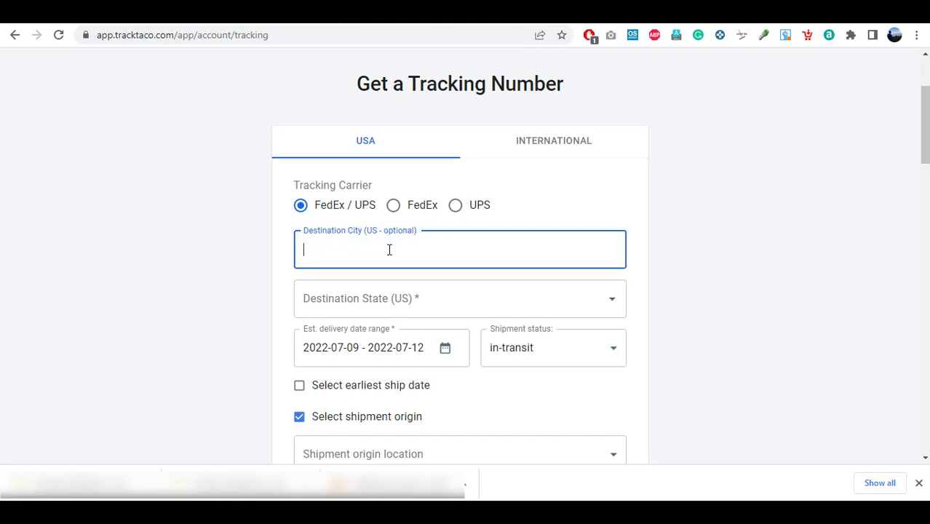
pyautogui.hotkey('ctrl', 'v')
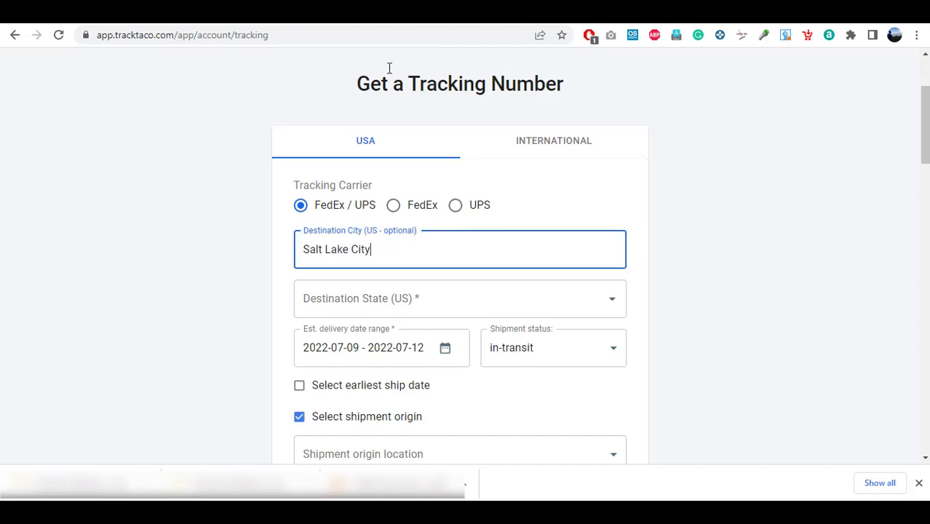
# Step: Check the state in the Amazon ship-to address and set Tracktaco's destination state to UT (Utah)
pyautogui.click(382, 12)
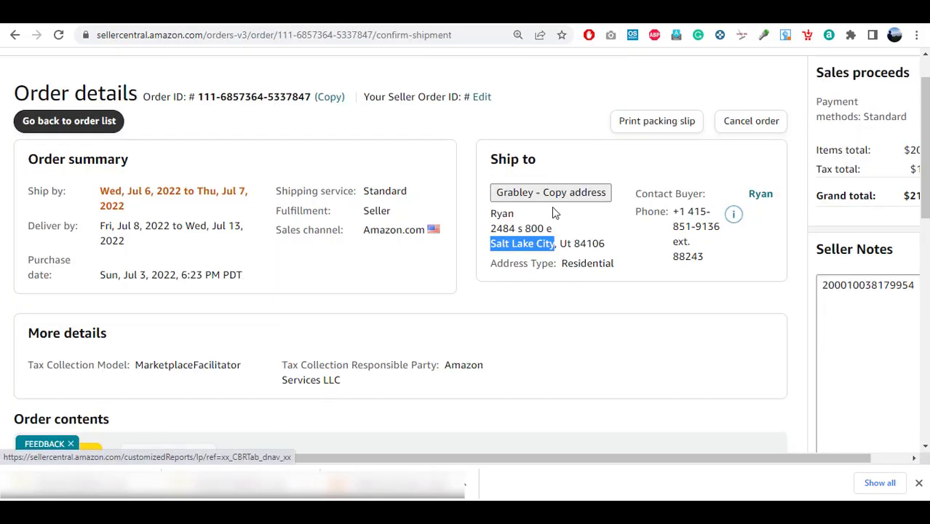
pyautogui.click(427, 15)
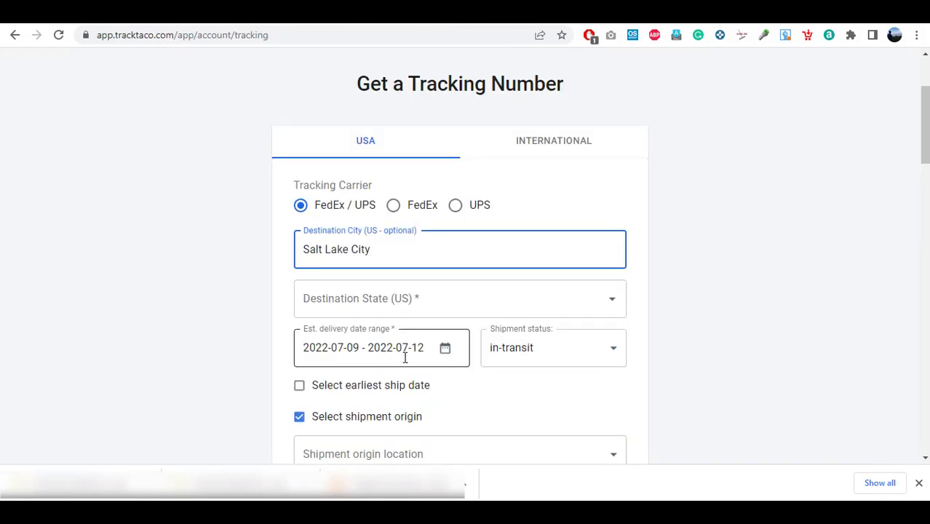
pyautogui.click(406, 297)
pyautogui.write('y')
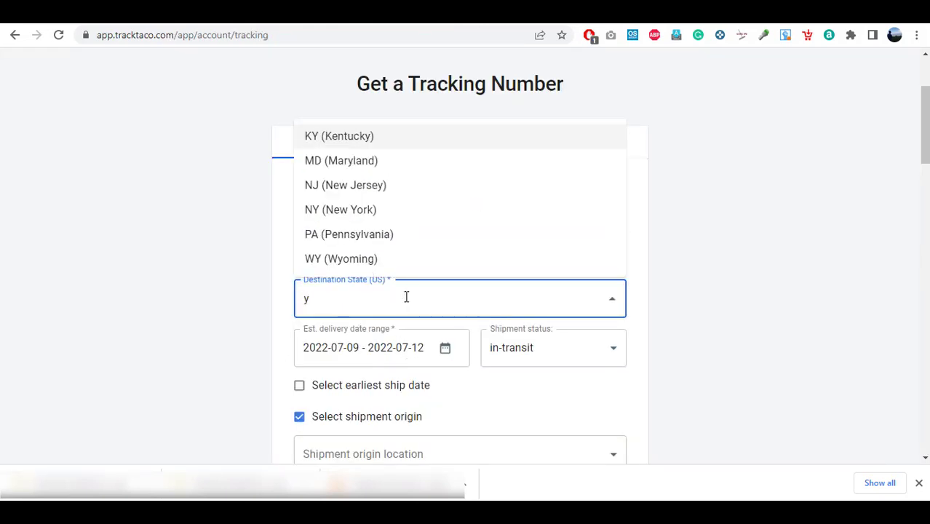
pyautogui.press('BackSpace')
pyautogui.write('ut')
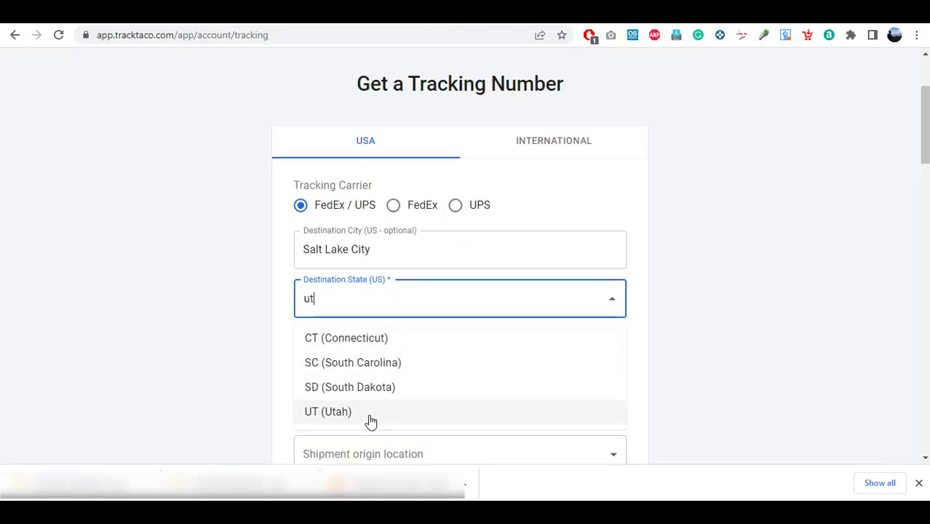
pyautogui.click(338, 417)
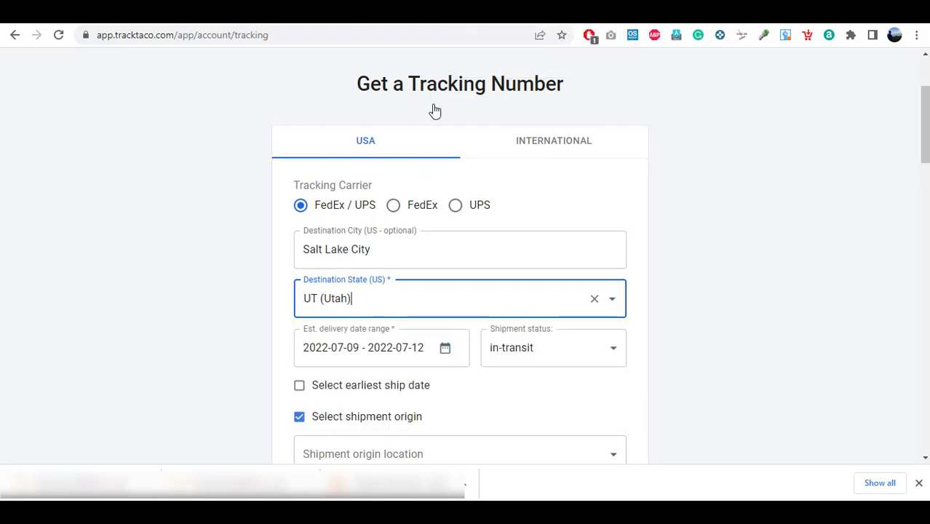
# Step: Compare the Tracktaco form with the Amazon order's delivery dates and address and the Walmart order's delivery progress
pyautogui.click(416, 12)
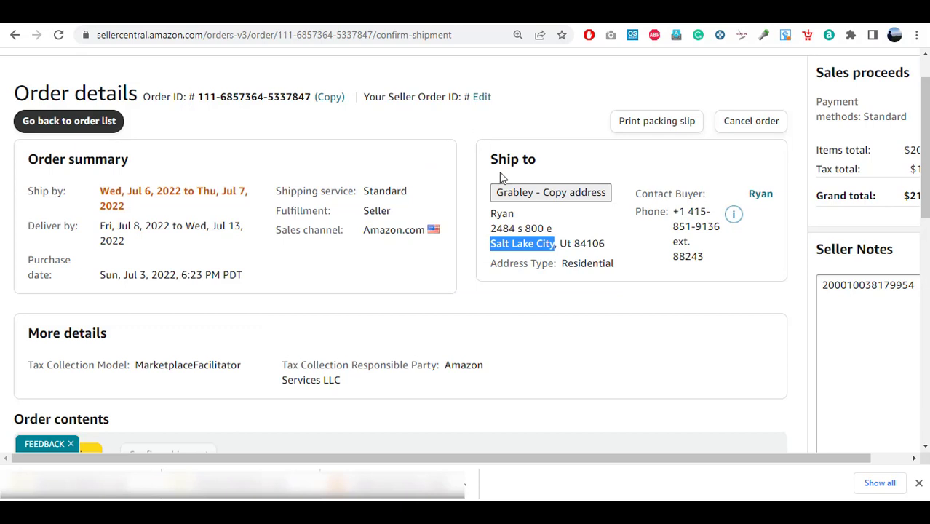
pyautogui.click(321, 12)
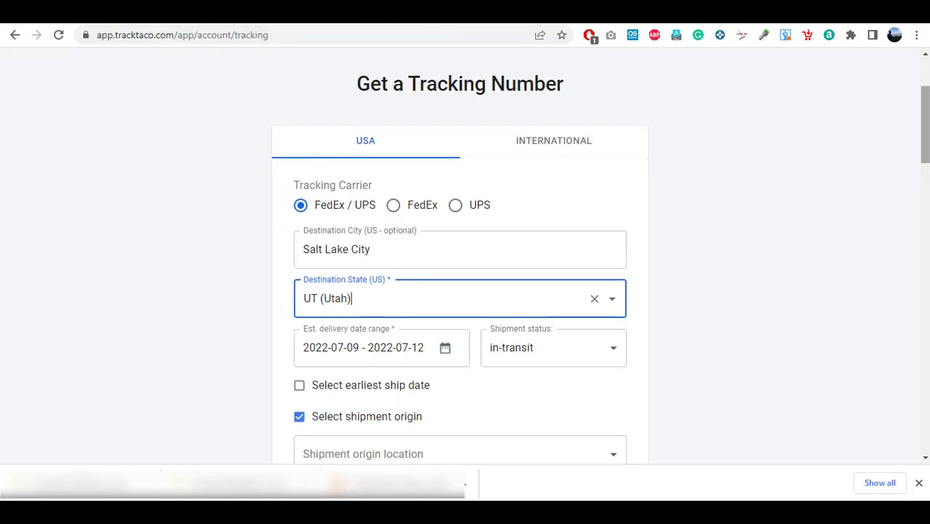
pyautogui.moveTo(924, 140); pyautogui.dragTo(925, 164)
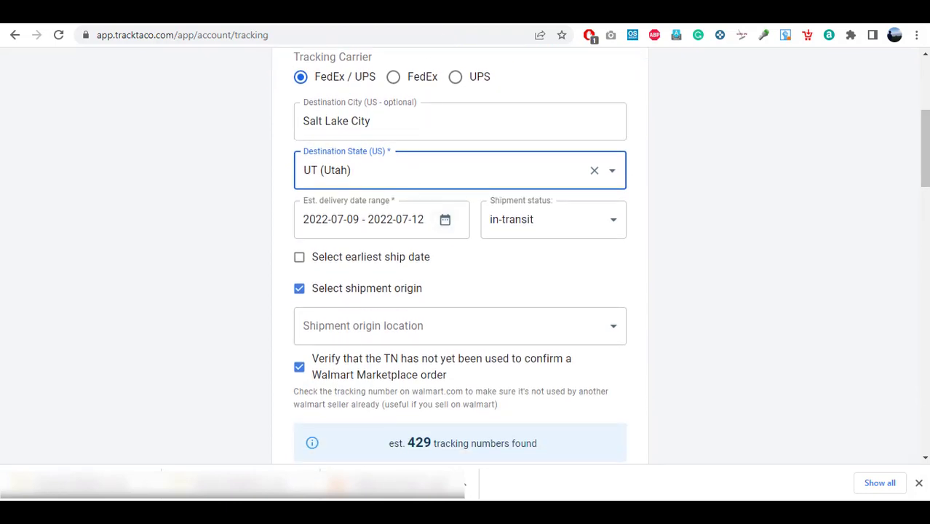
pyautogui.click(473, 11)
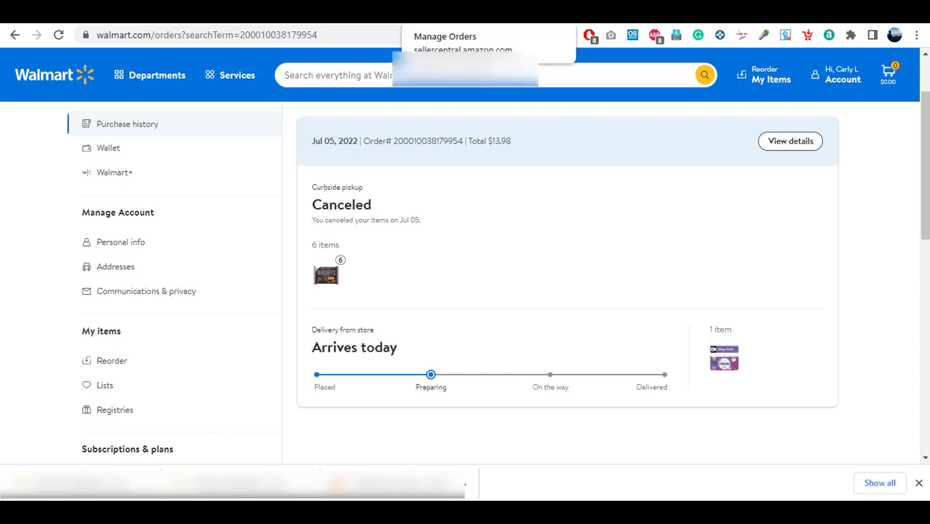
pyautogui.click(465, 11)
pyautogui.click(422, 11)
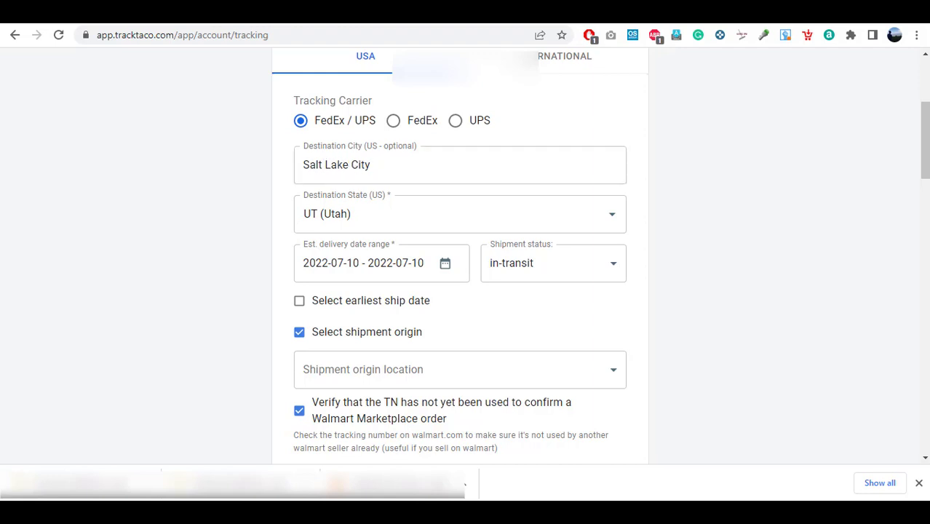
pyautogui.click(444, 12)
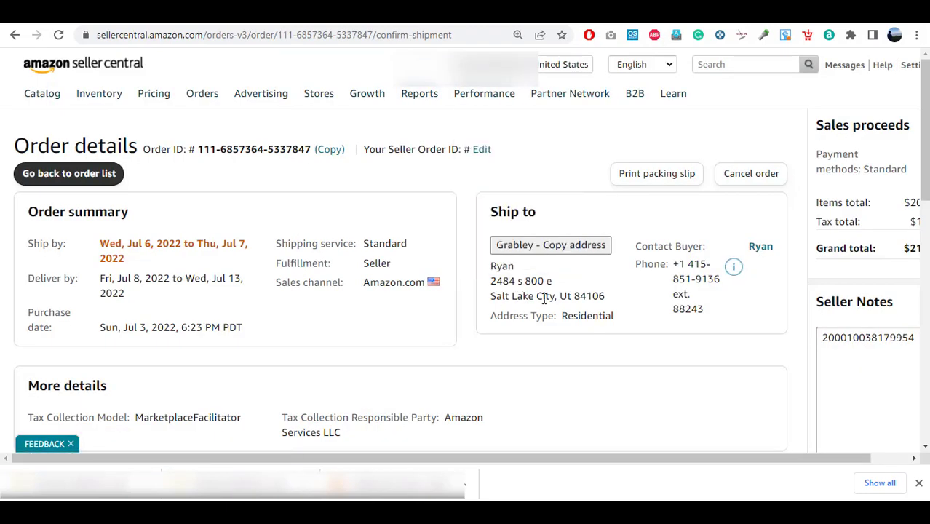
pyautogui.moveTo(543, 298); pyautogui.dragTo(495, 300)
pyautogui.click(358, 12)
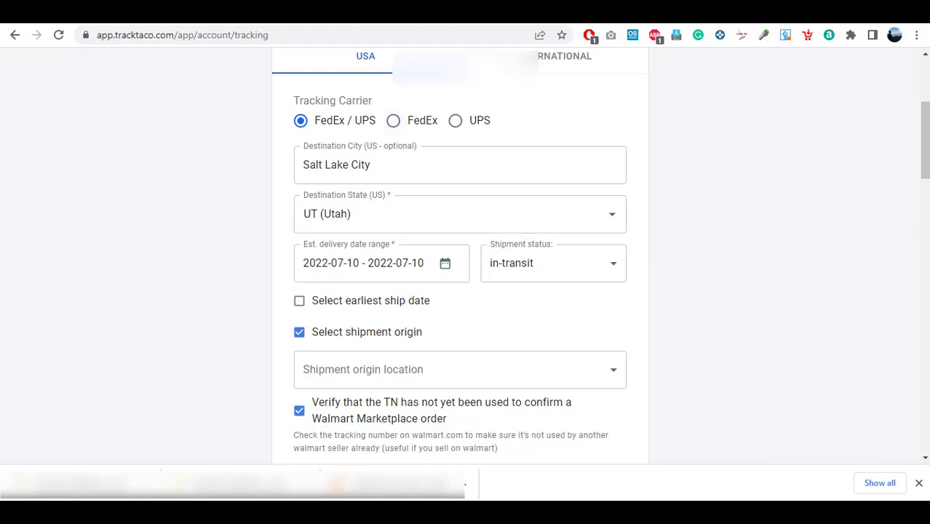
pyautogui.click(291, 12)
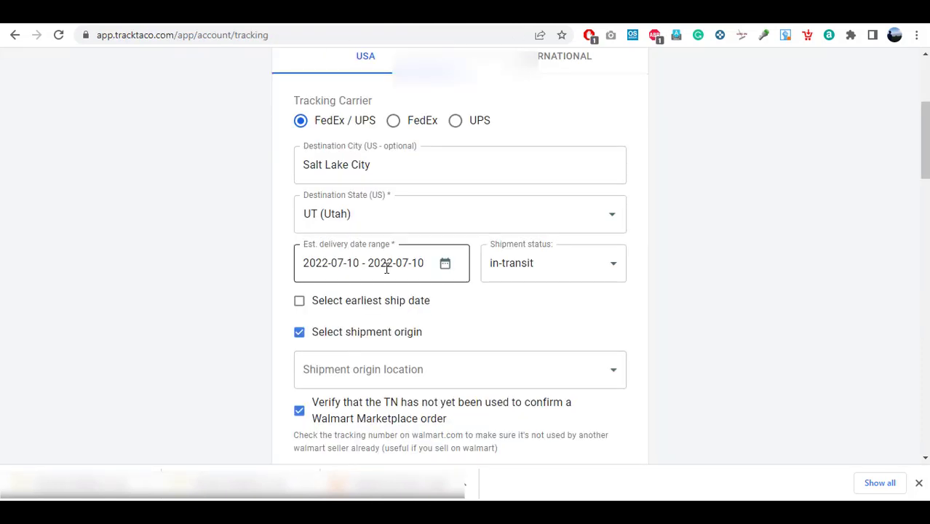
# Step: Set the estimated delivery date range to 2022-07-08 through 2022-07-13 in the tracking number form
pyautogui.click(443, 265)
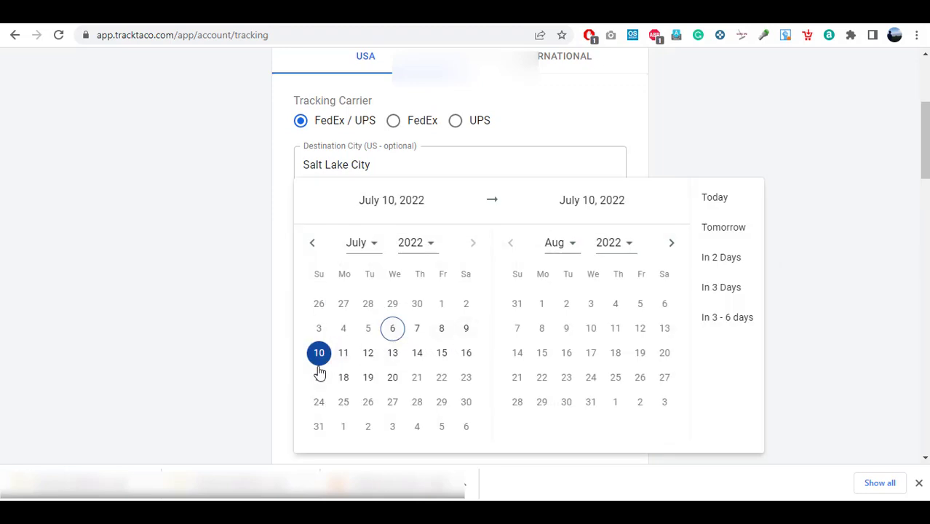
pyautogui.click(443, 329)
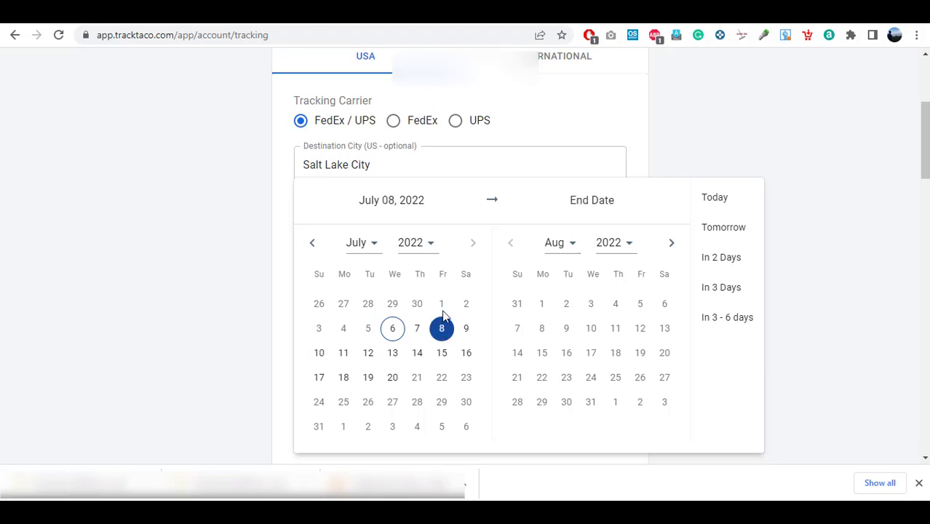
pyautogui.click(394, 354)
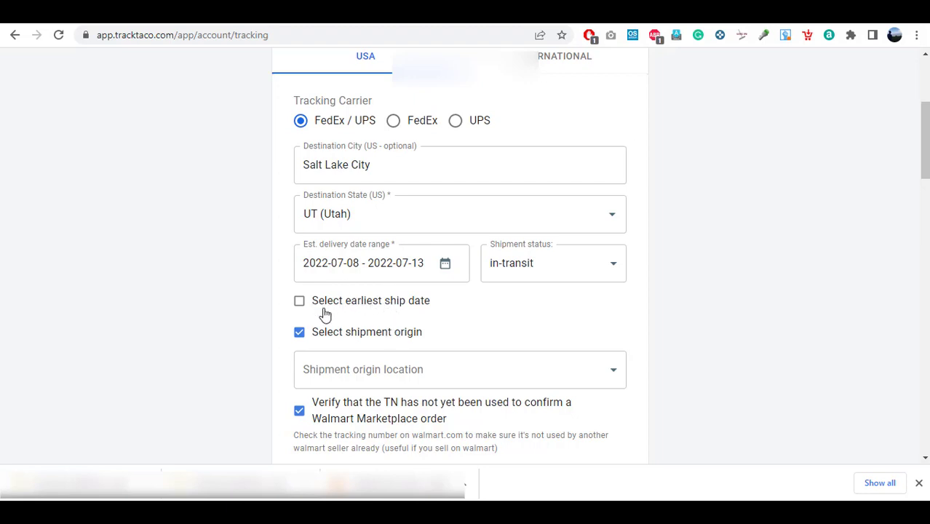
pyautogui.click(301, 313)
pyautogui.click(302, 308)
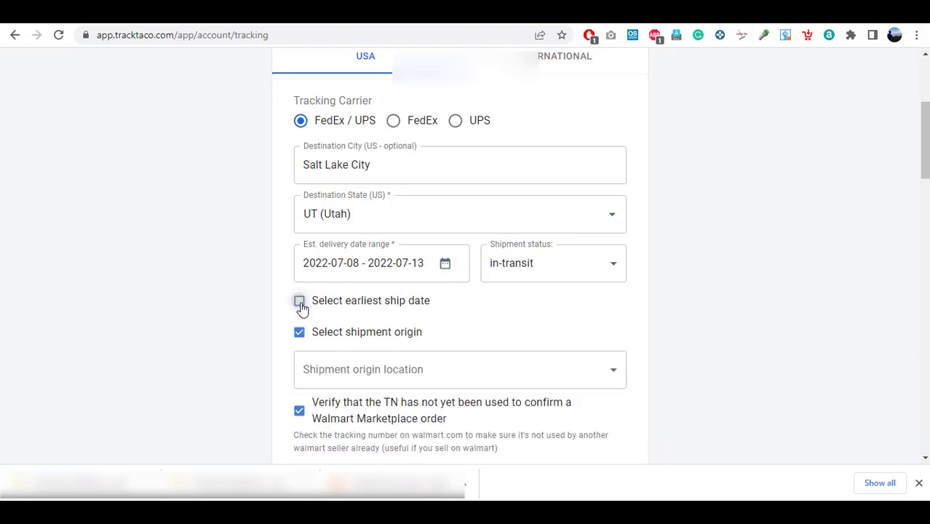
pyautogui.click(301, 308)
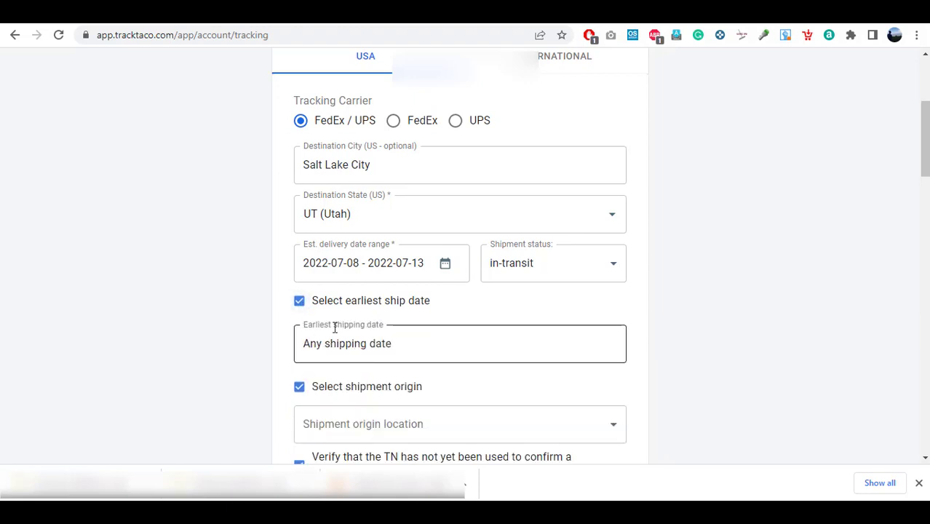
pyautogui.click(301, 300)
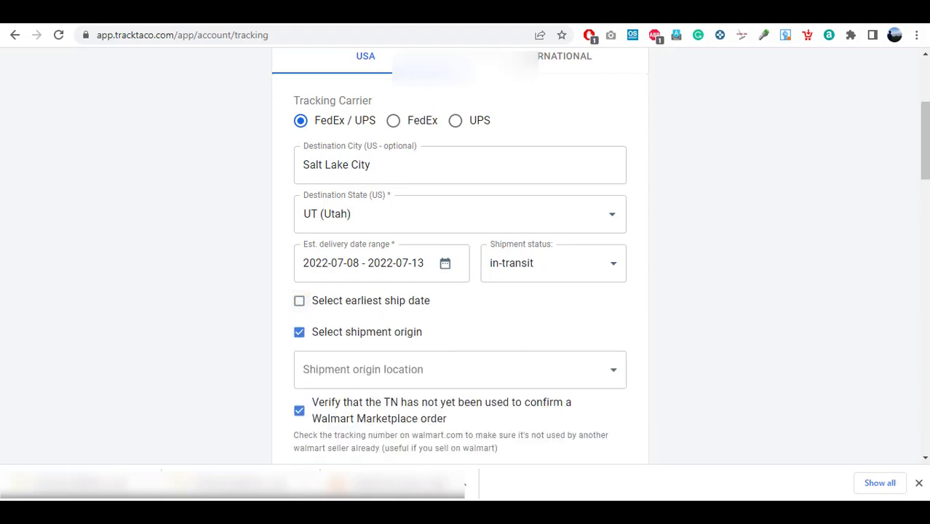
# Step: Set the shipment origin location to Any Origin, and switch to the matching Walmart order's details
pyautogui.scroll(-2, 390, 261)
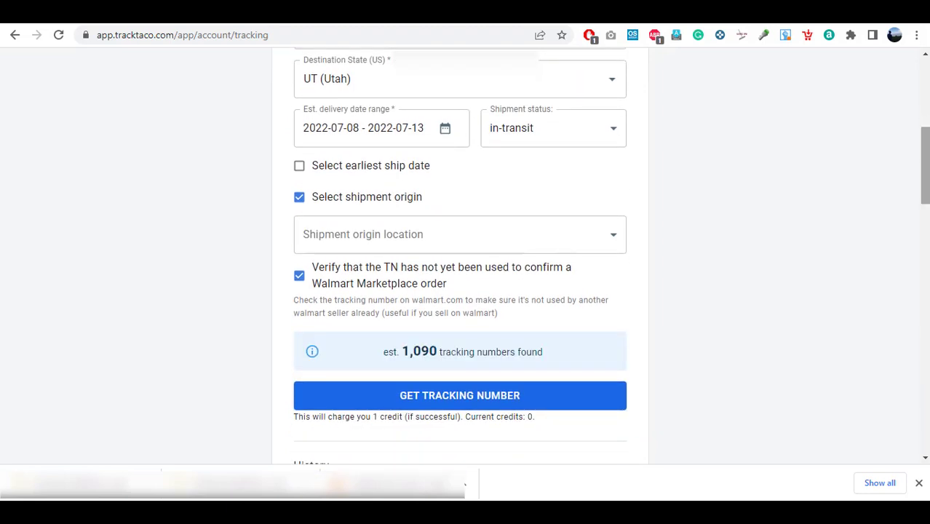
pyautogui.click(370, 236)
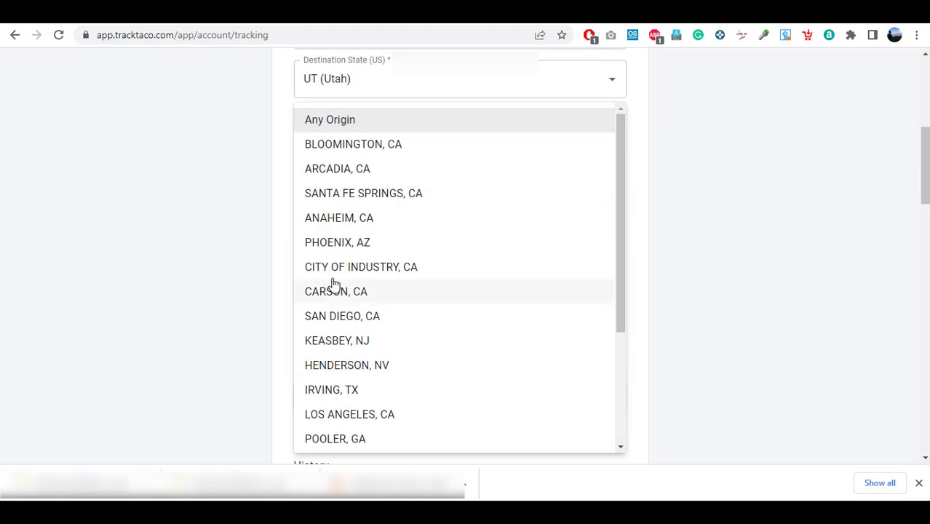
pyautogui.click(343, 120)
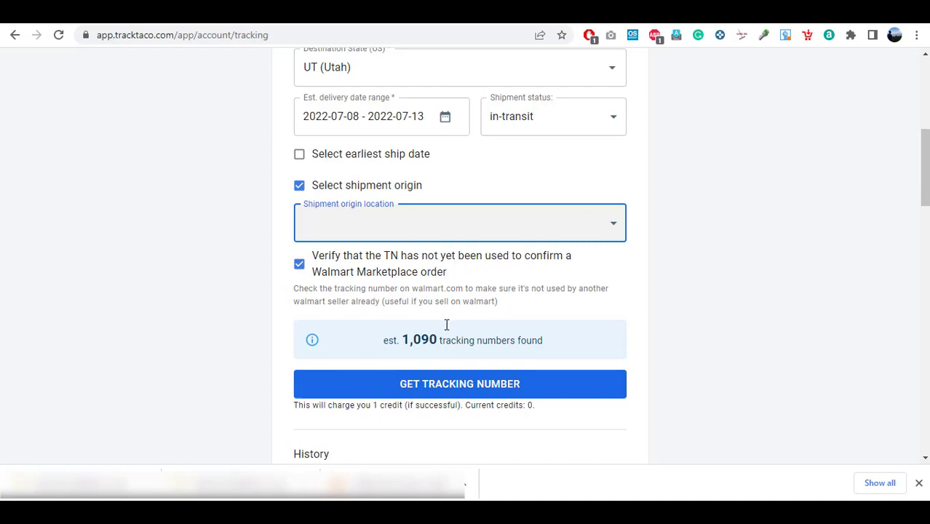
pyautogui.hotkey('ctrl', 'Tab')
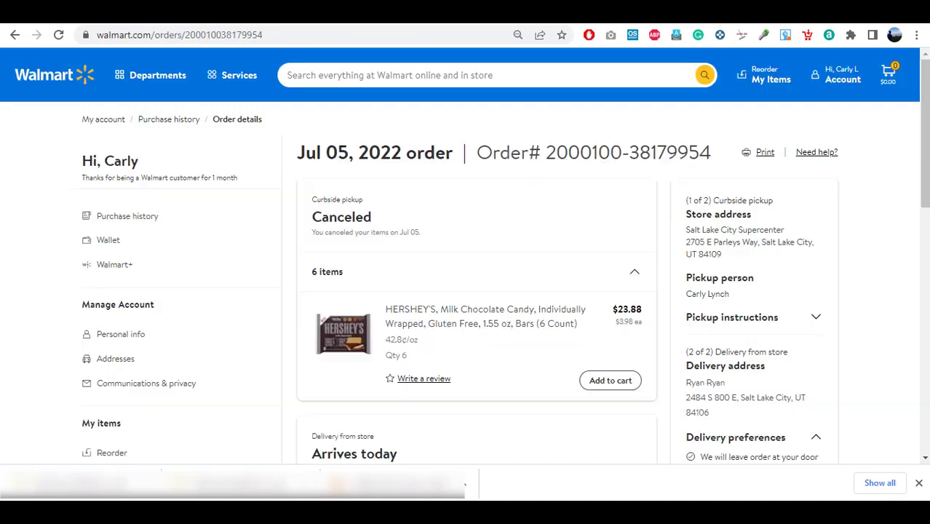
# Step: Check the Walmart order's delivery progress, and switch to the shipping details of the matching Amazon order
pyautogui.scroll(-3, 924, 145)
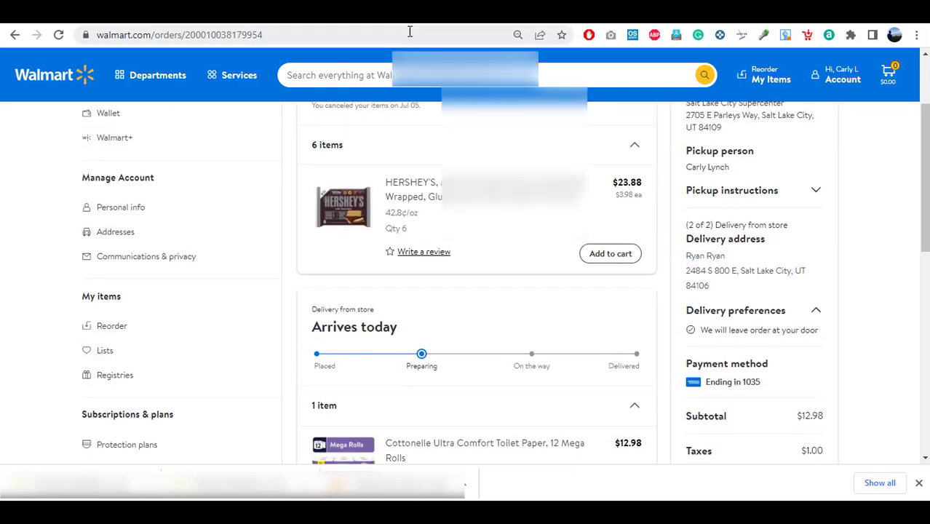
pyautogui.click(371, 15)
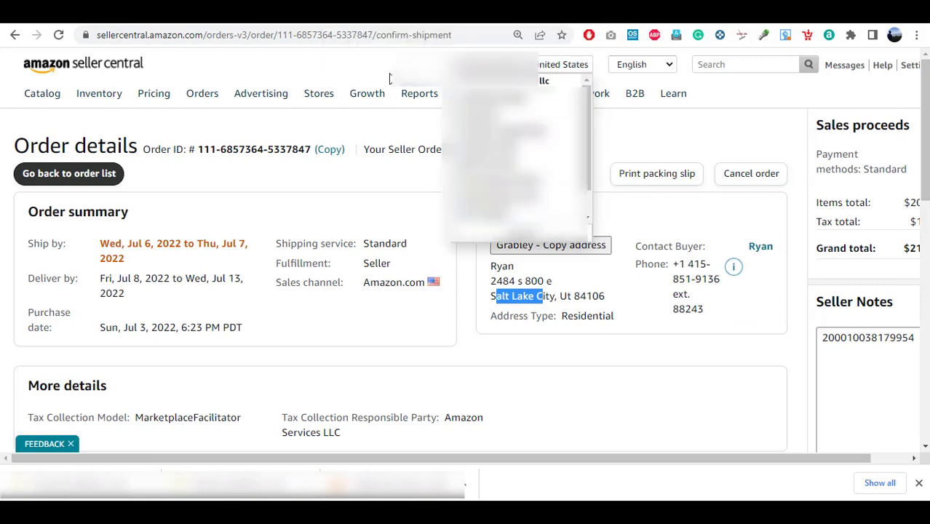
pyautogui.scroll(-6, 649, 155)
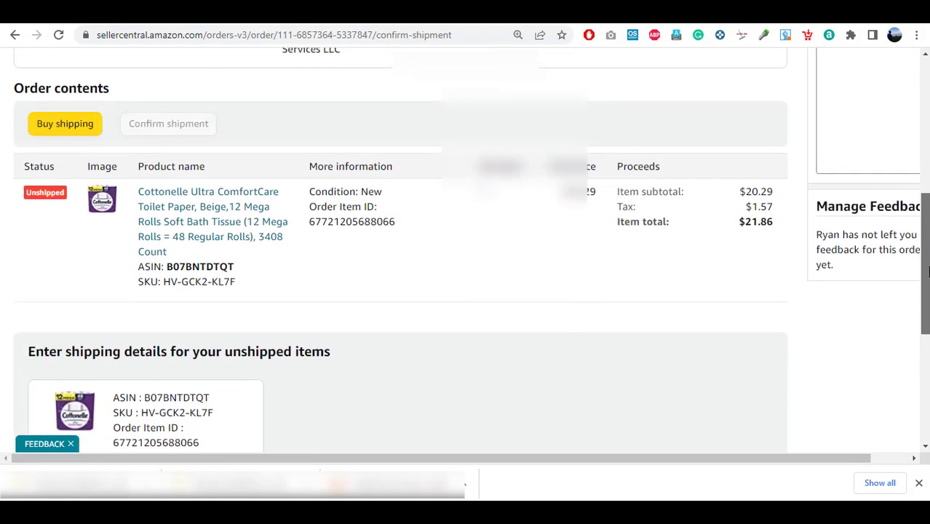
pyautogui.scroll(-3, 466, 255)
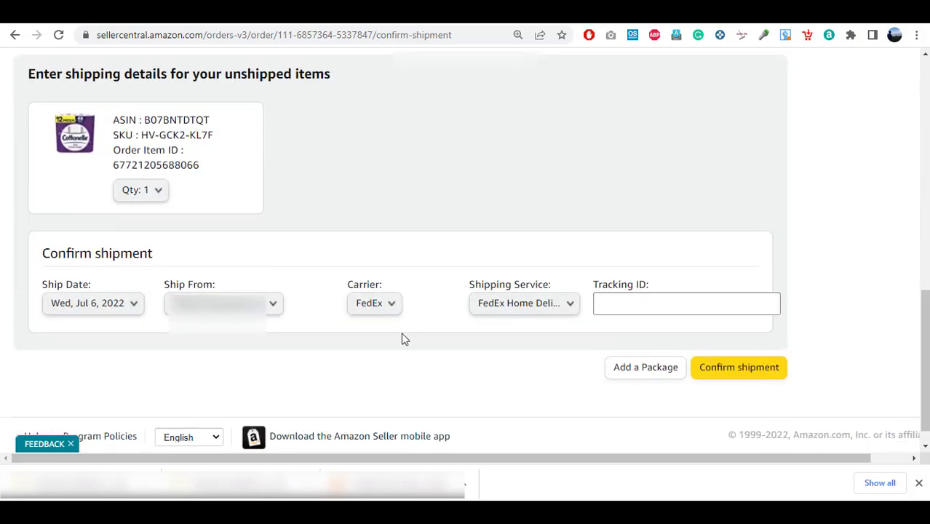
# Step: Review the ship date, carrier and FedEx shipping service options for the toilet paper shipment
pyautogui.click(132, 307)
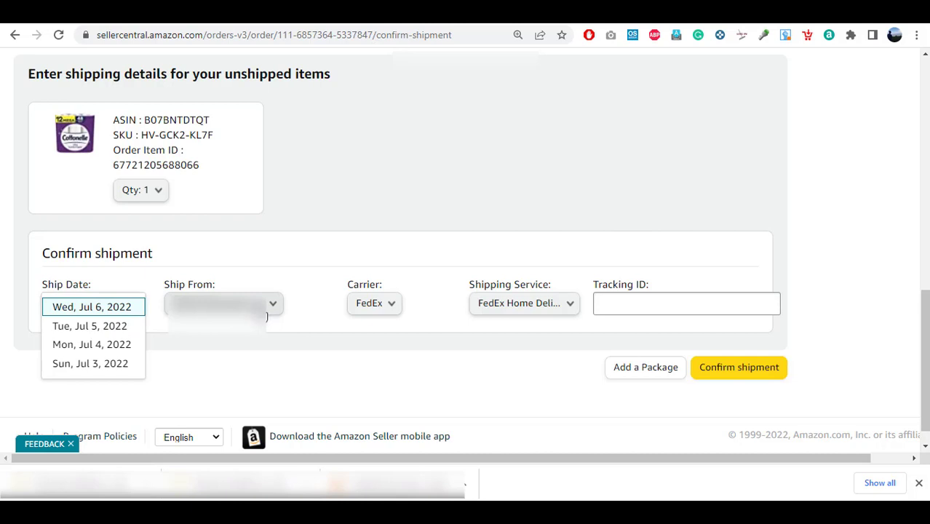
pyautogui.click(388, 316)
pyautogui.click(386, 315)
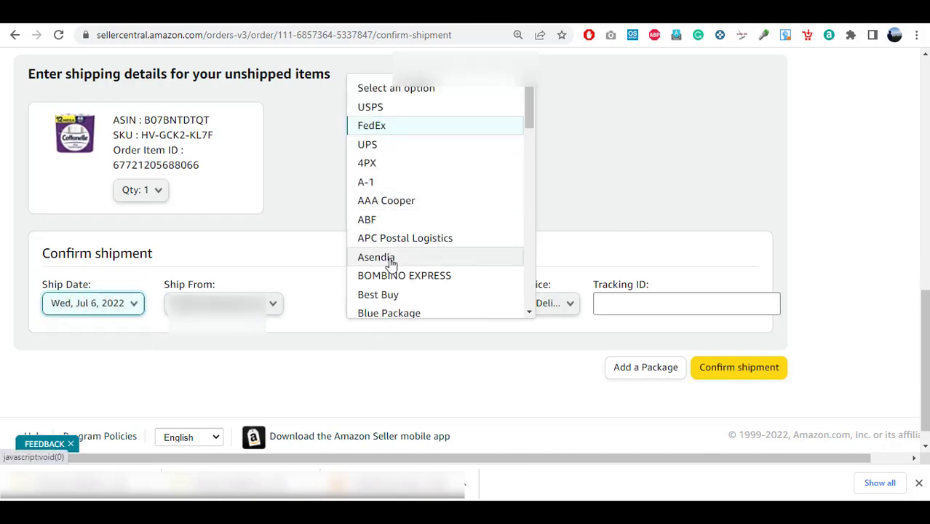
pyautogui.click(316, 229)
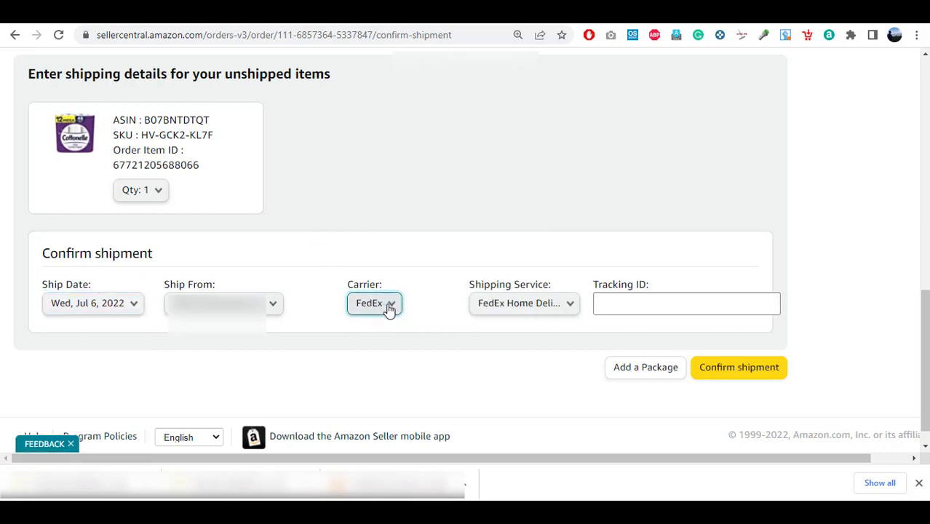
pyautogui.click(556, 310)
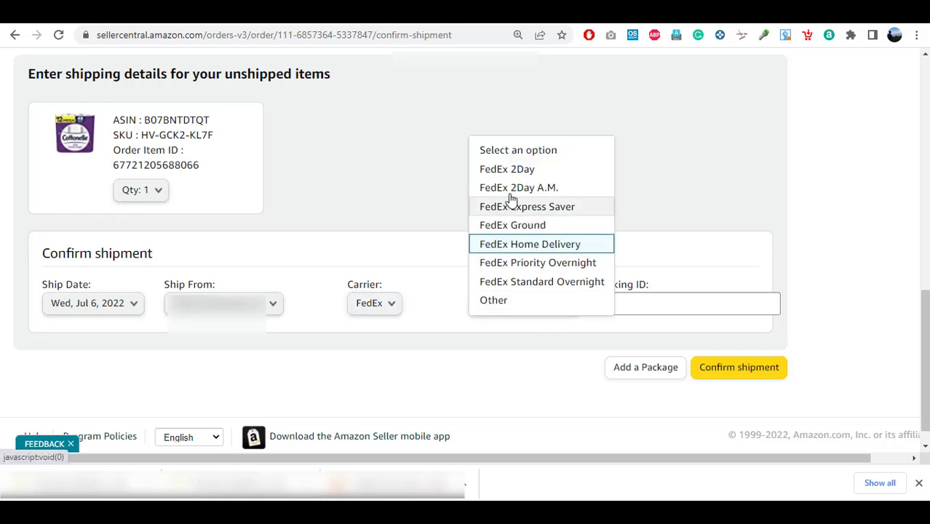
pyautogui.click(407, 204)
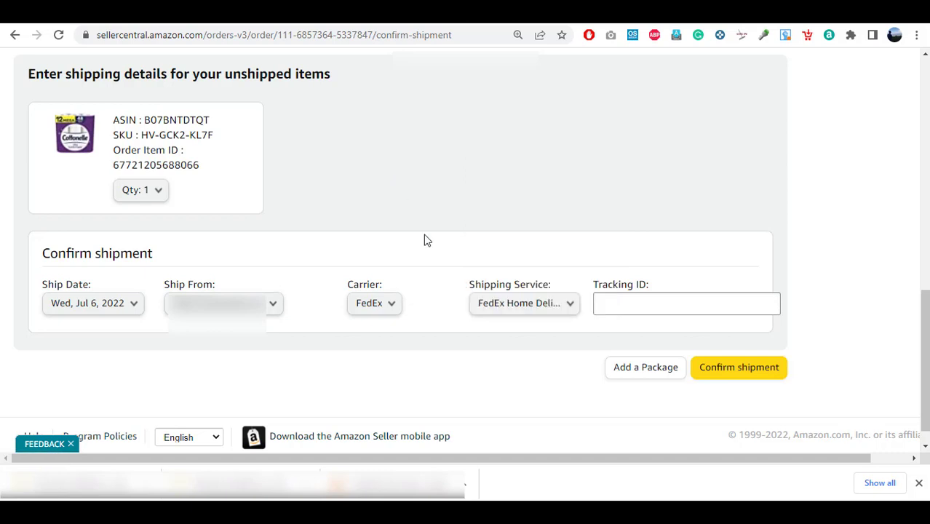
# Step: Check the shipment's tracking ID field, and review the Amazon order's ship-by dates, delivery dates and ship-to address
pyautogui.click(672, 298)
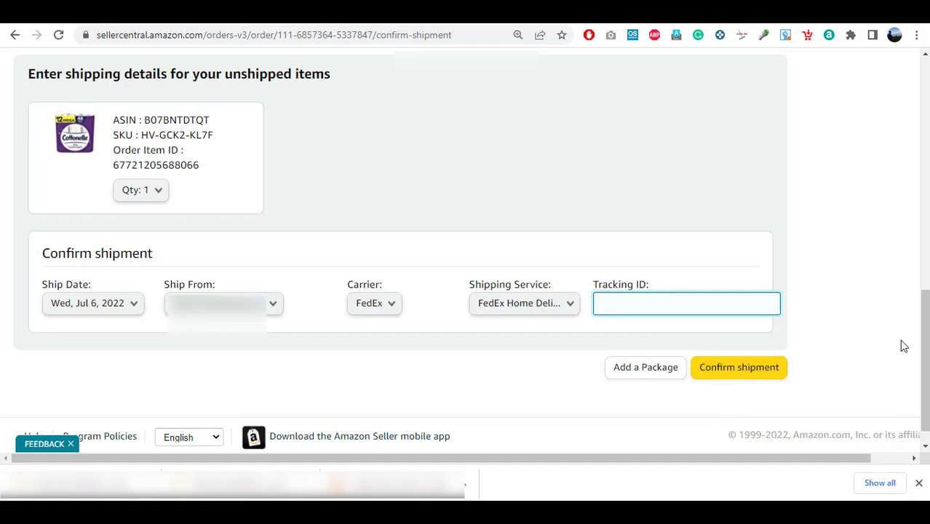
pyautogui.scroll(1, 924, 347)
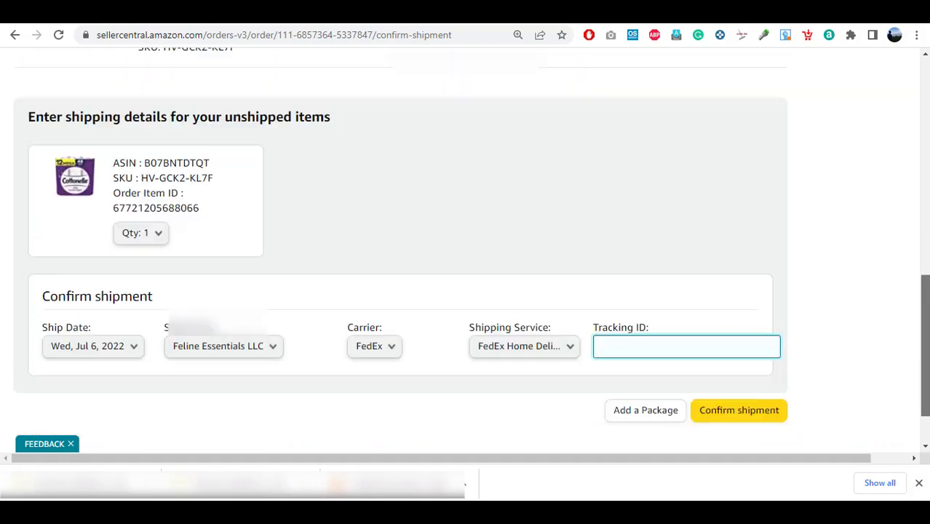
pyautogui.moveTo(924, 346); pyautogui.dragTo(926, 155)
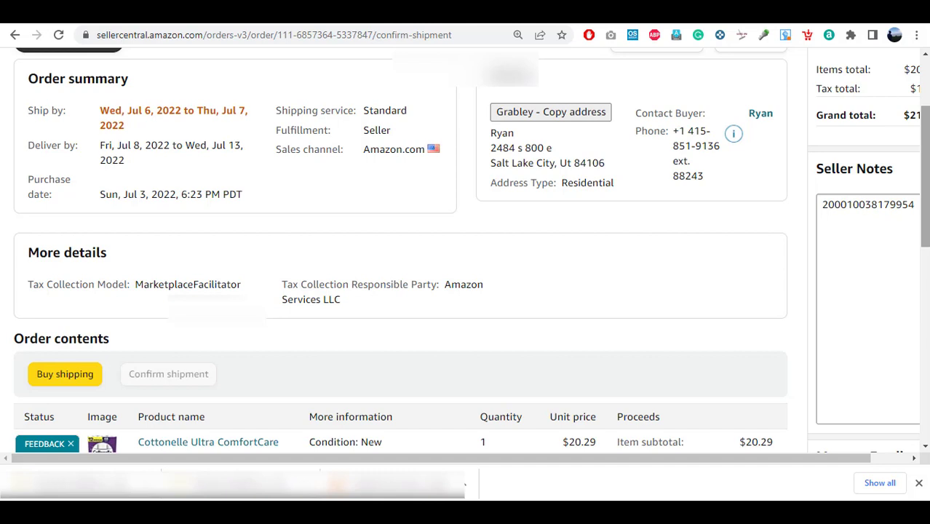
pyautogui.scroll(3, 466, 254)
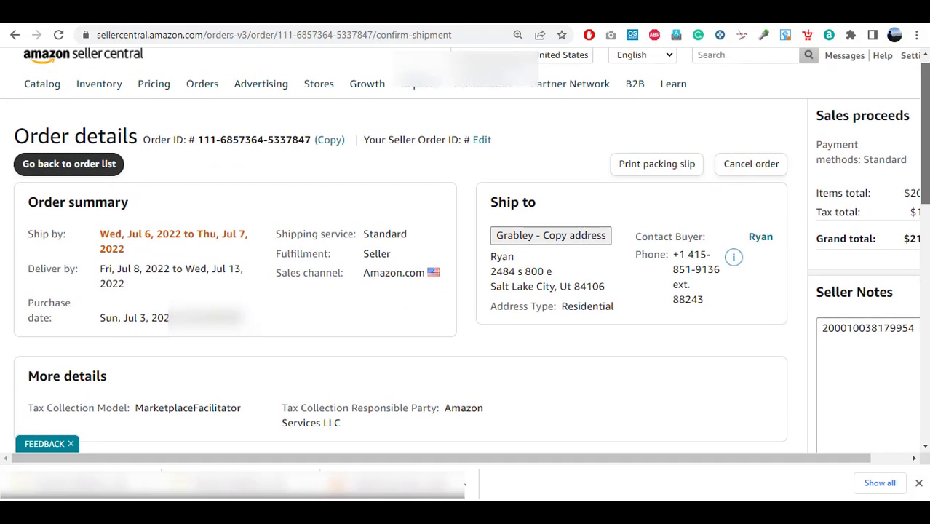
pyautogui.scroll(-3, 466, 255)
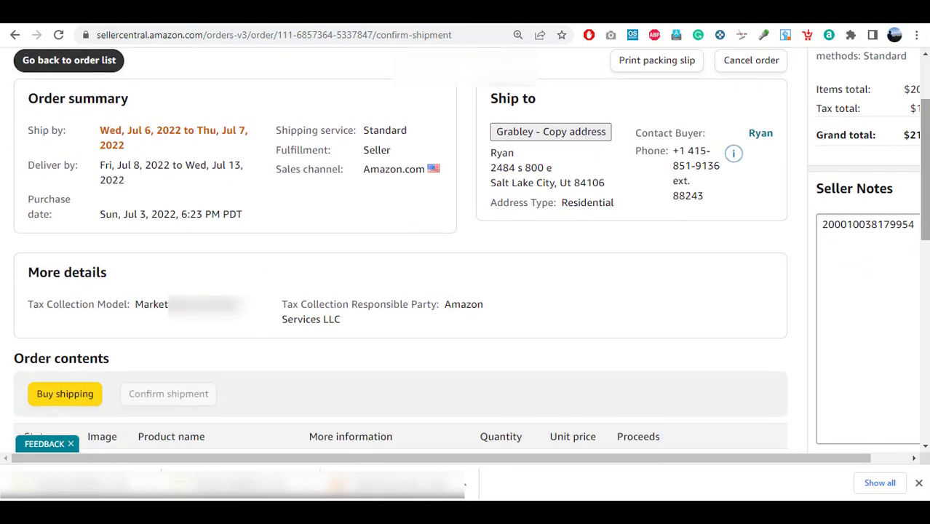